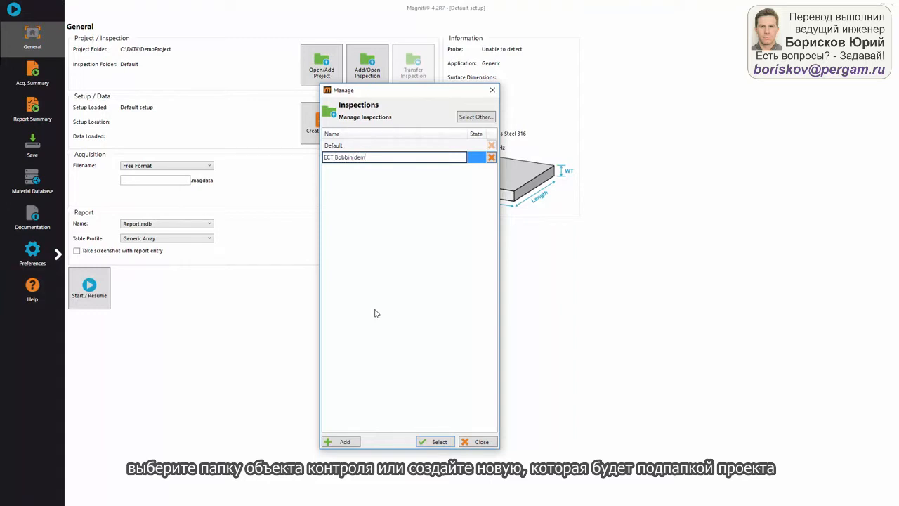
# Finish entering the new inspection name 'ECT Bobbin demo' in DemoProject.
pyautogui.write('o')
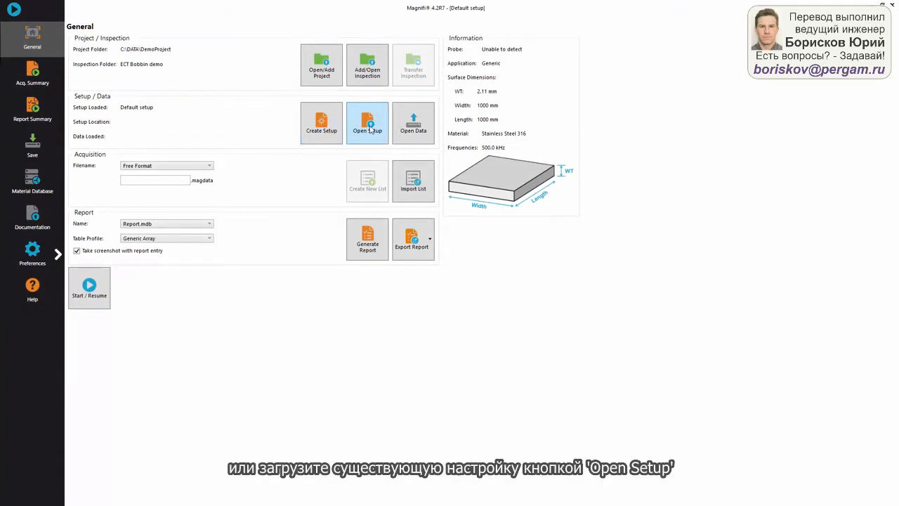
# Start a new setup and set the stainless steel tube wall thickness to 1.65 mm.
pyautogui.click(323, 130)
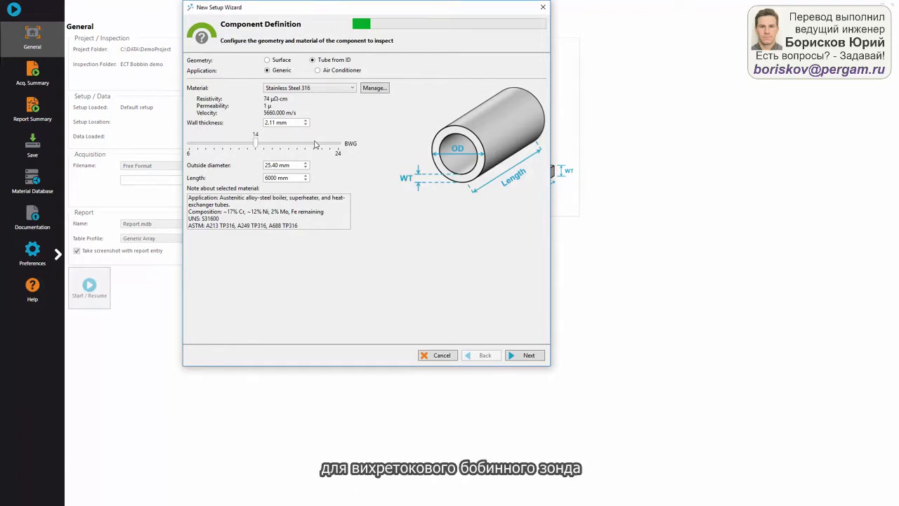
pyautogui.click(291, 125)
pyautogui.write('1.65')
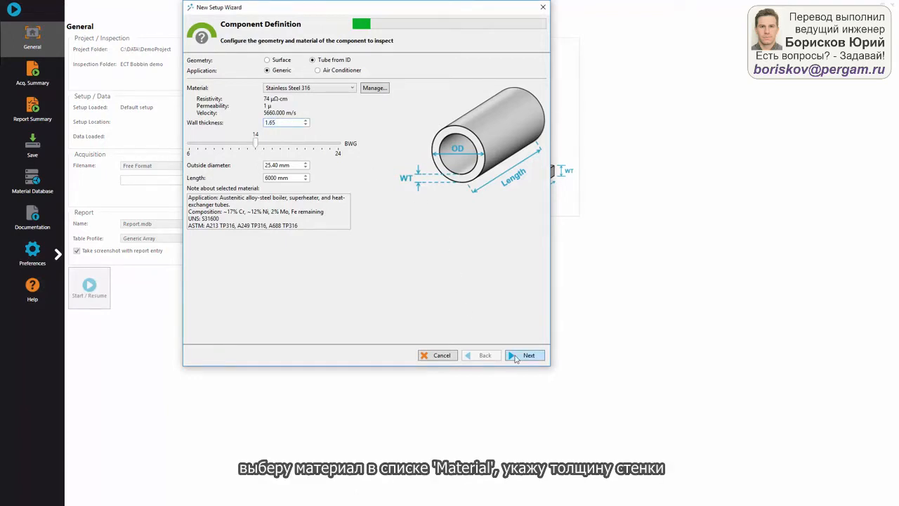
pyautogui.click(520, 355)
# Choose the PRBT-ECT-BBST bobbin probe, keeping default scan settings, channels and frequencies.
pyautogui.click(406, 63)
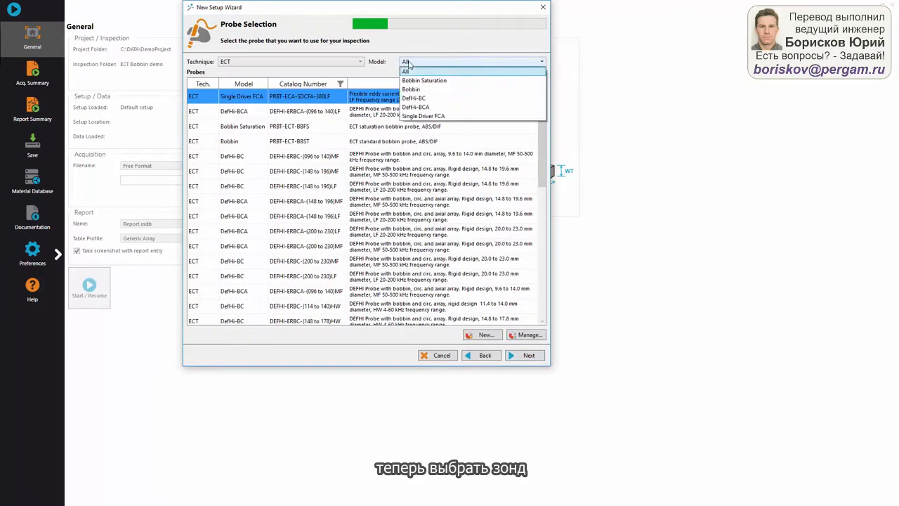
pyautogui.click(417, 90)
pyautogui.click(322, 101)
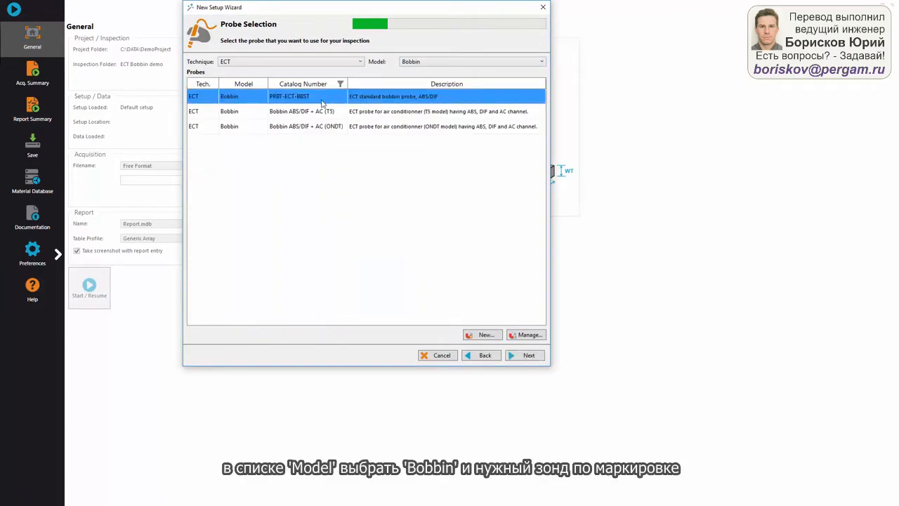
pyautogui.click(527, 357)
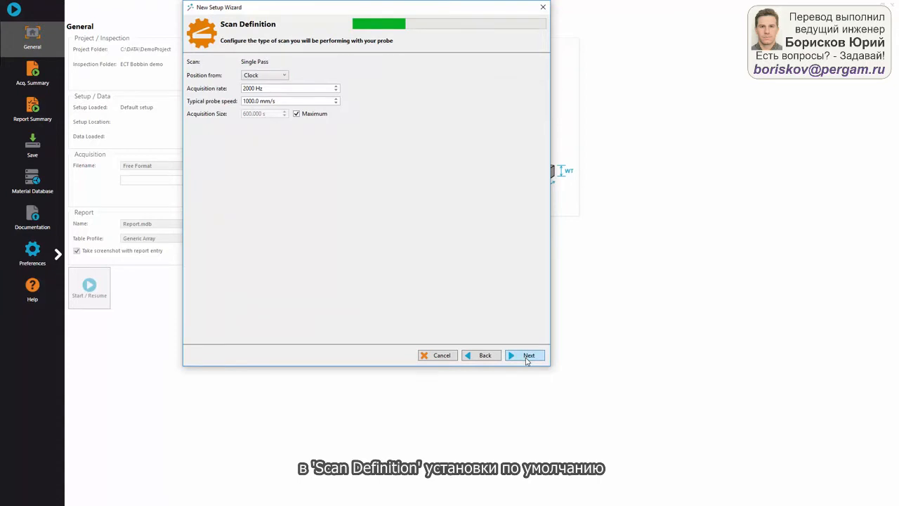
pyautogui.click(527, 357)
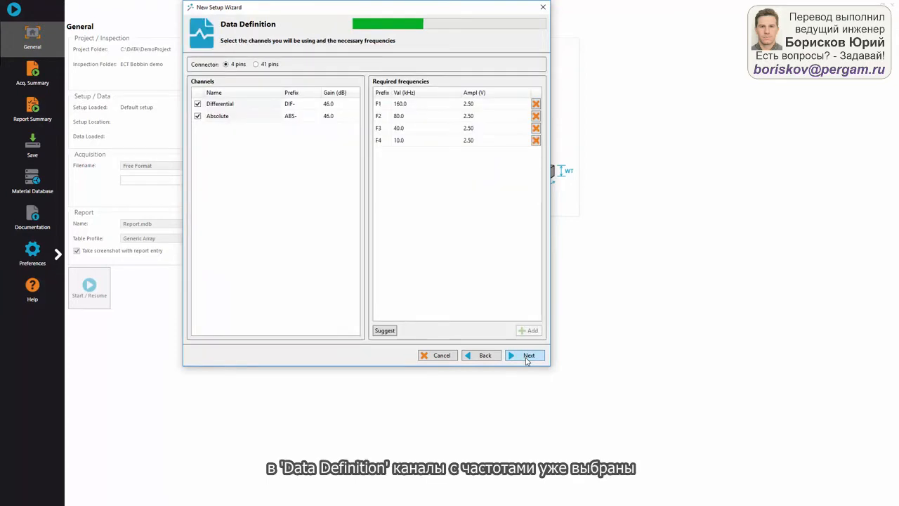
pyautogui.click(527, 357)
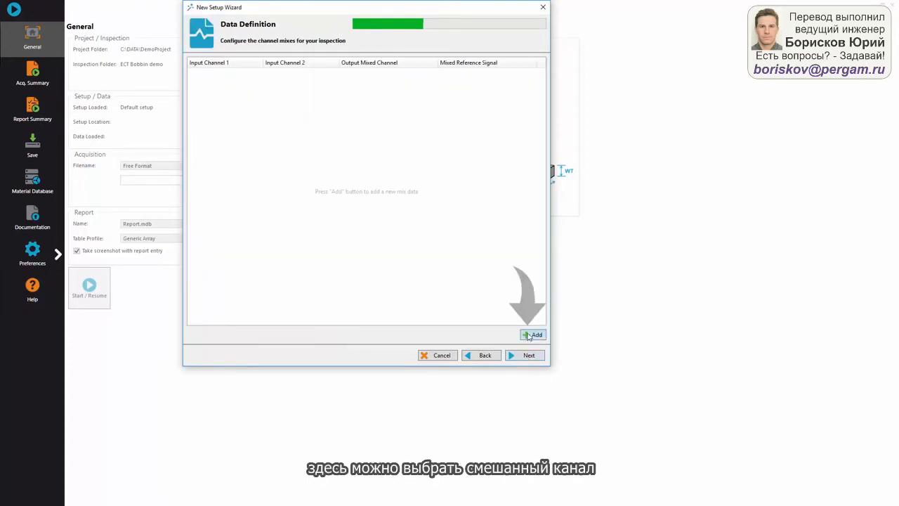
# Add a MIX1 channel mix of DIF-F2 and DIF-F3 with reference SUPP, keeping default filters.
pyautogui.click(529, 335)
pyautogui.click(242, 80)
pyautogui.click(236, 77)
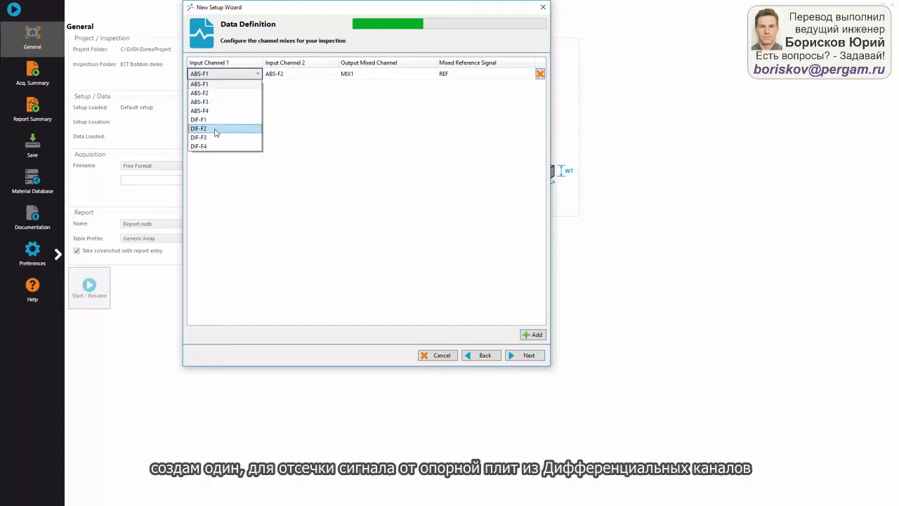
pyautogui.click(215, 129)
pyautogui.click(291, 76)
pyautogui.click(289, 137)
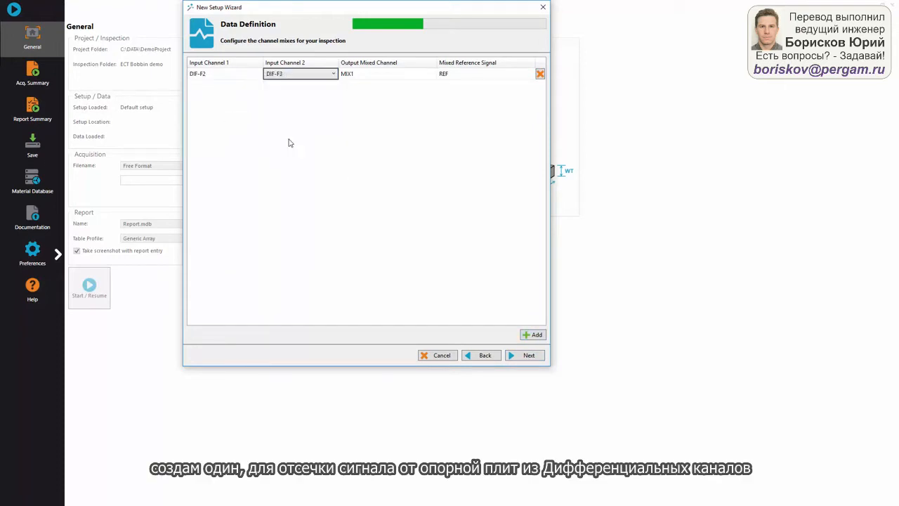
pyautogui.click(447, 76)
pyautogui.write('SUPPORT')
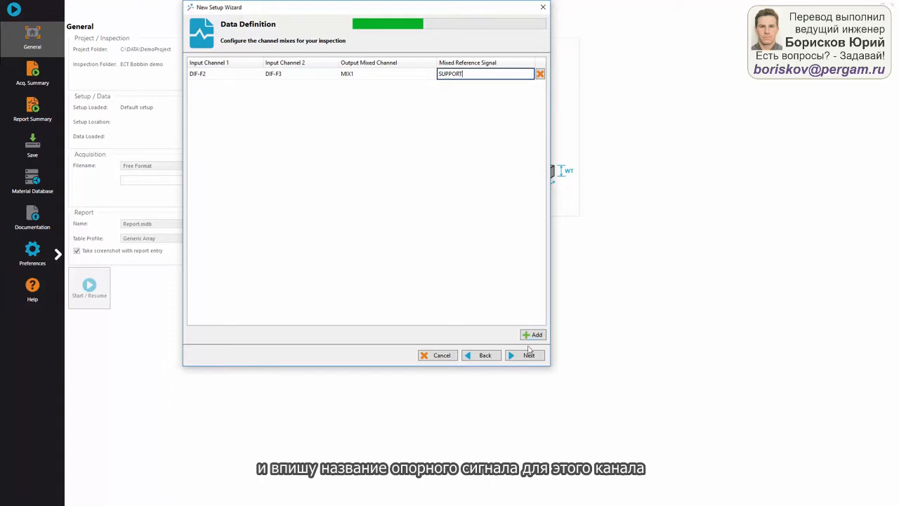
pyautogui.click(528, 355)
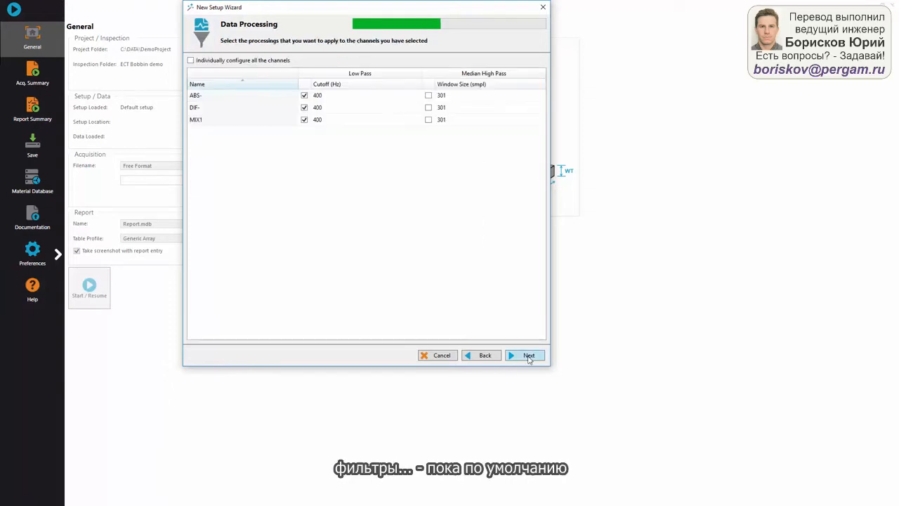
pyautogui.click(528, 356)
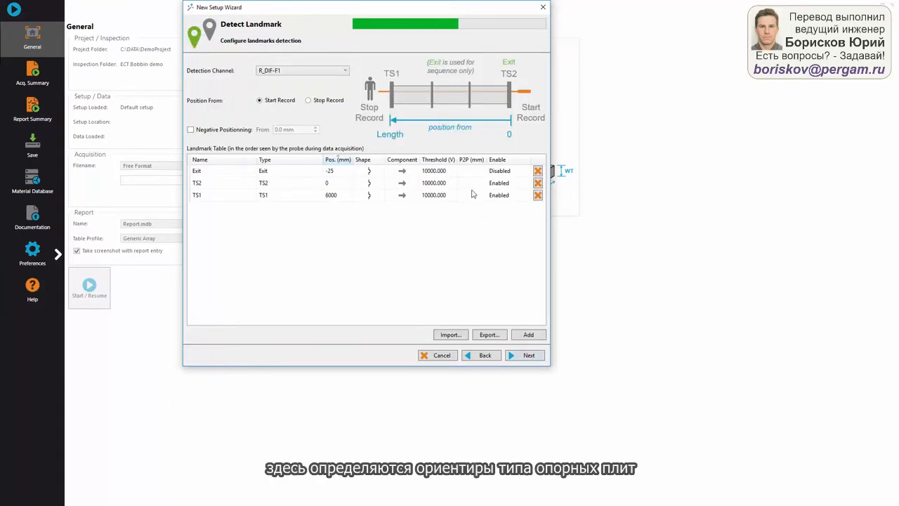
# Detect landmarks on R_ABS-F4 with positions measured from the stop record.
pyautogui.click(307, 100)
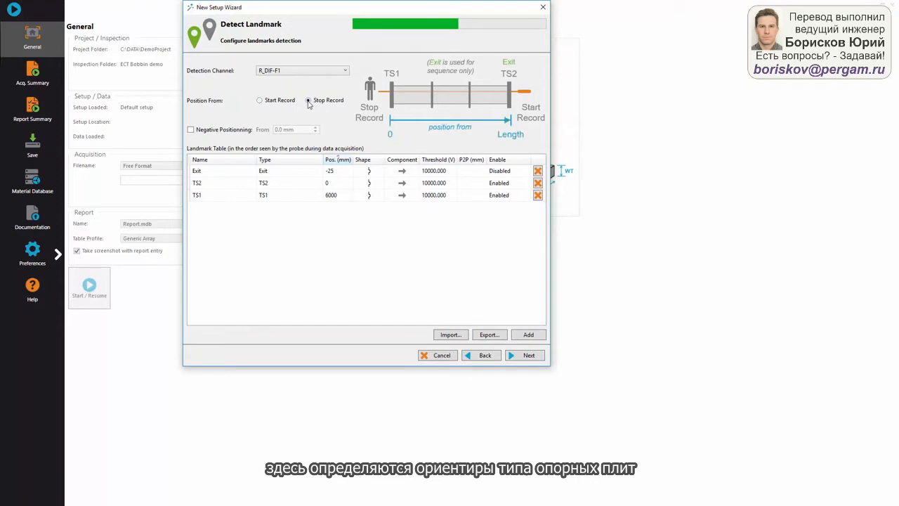
pyautogui.click(320, 73)
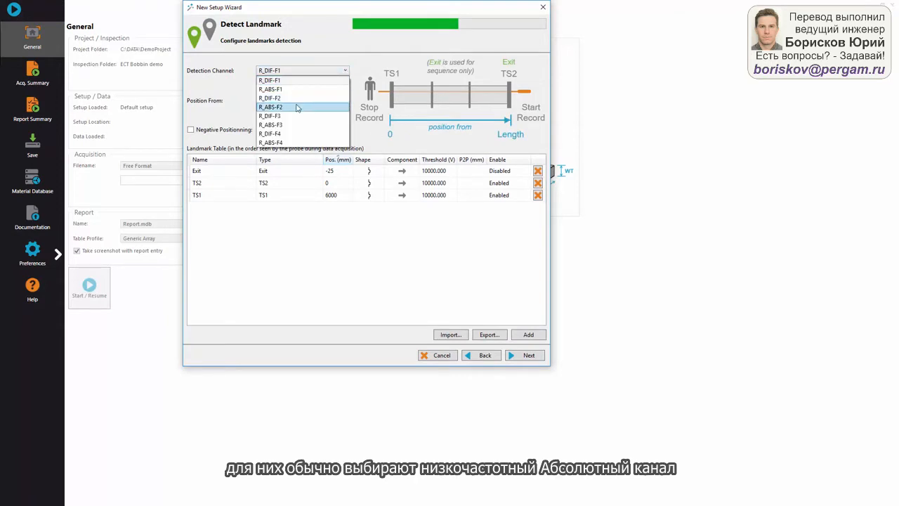
pyautogui.click(293, 143)
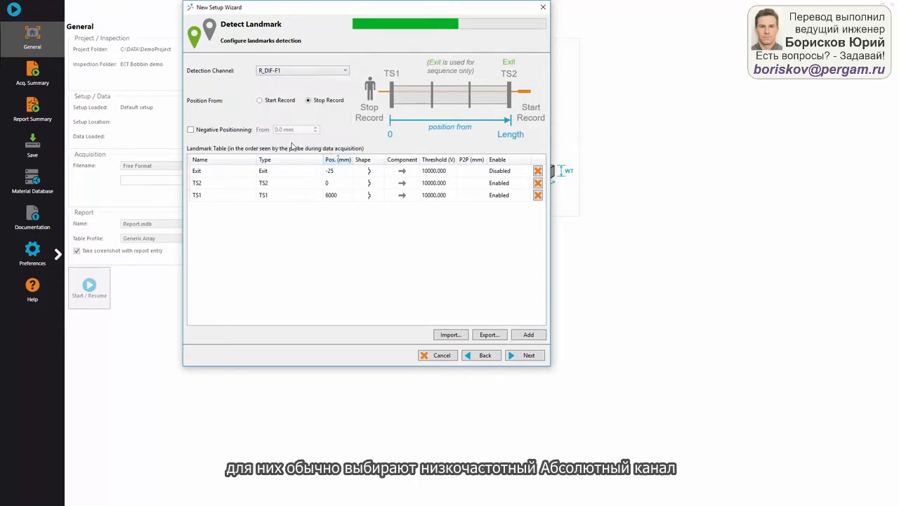
pyautogui.click(528, 356)
# Keep the default calibration, sizing curves and indication codes.
pyautogui.click(528, 356)
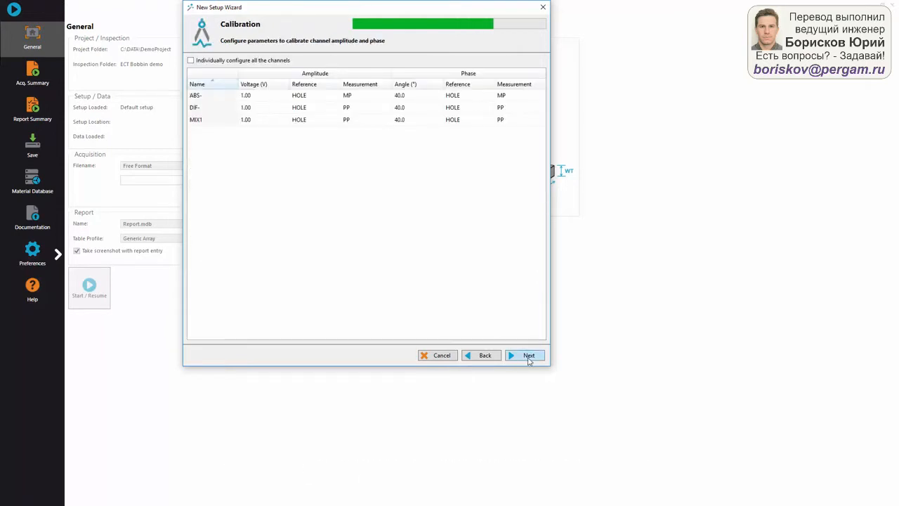
pyautogui.click(528, 355)
pyautogui.click(528, 356)
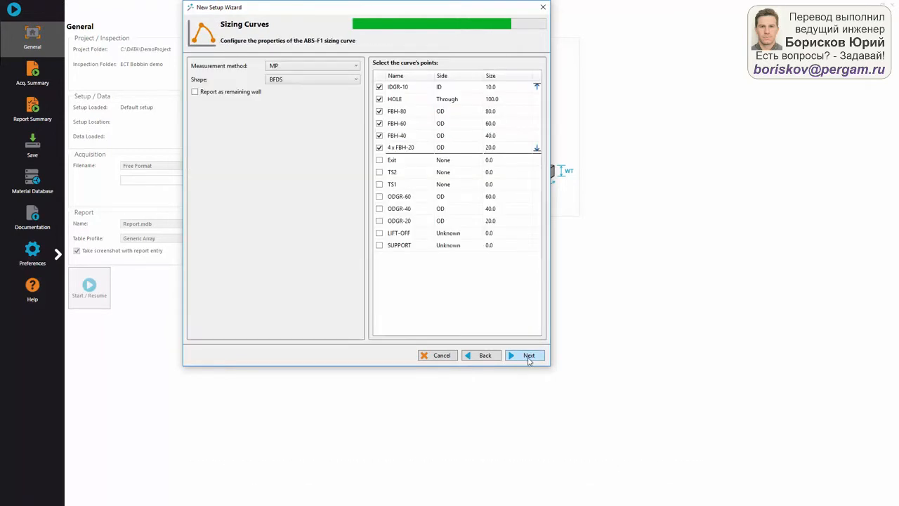
pyautogui.click(528, 355)
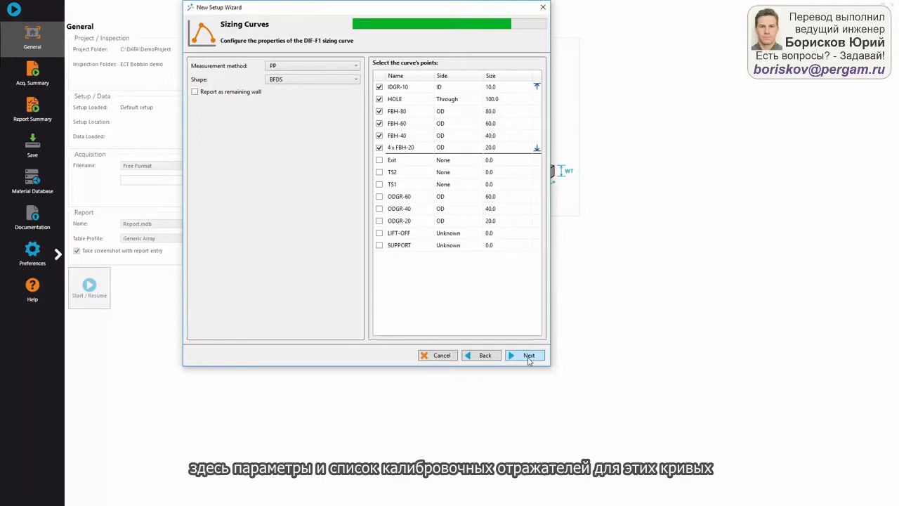
pyautogui.click(528, 356)
pyautogui.click(528, 355)
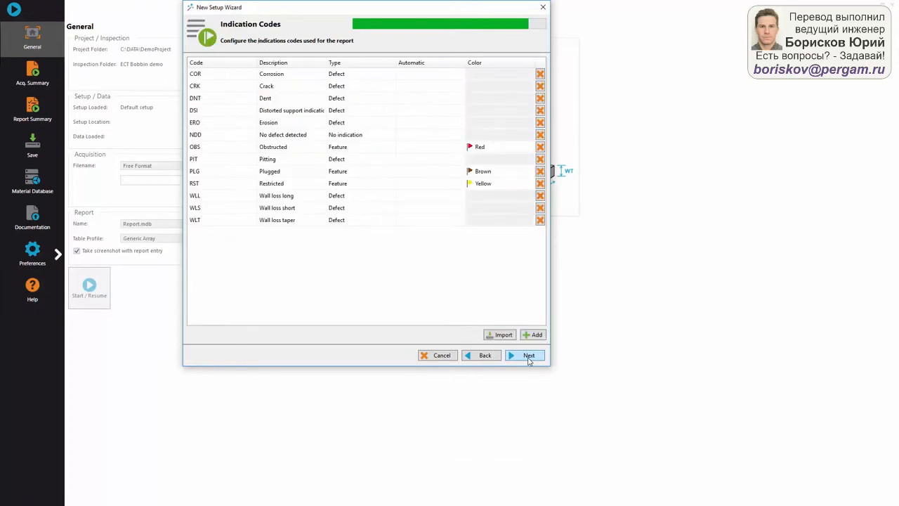
pyautogui.click(528, 355)
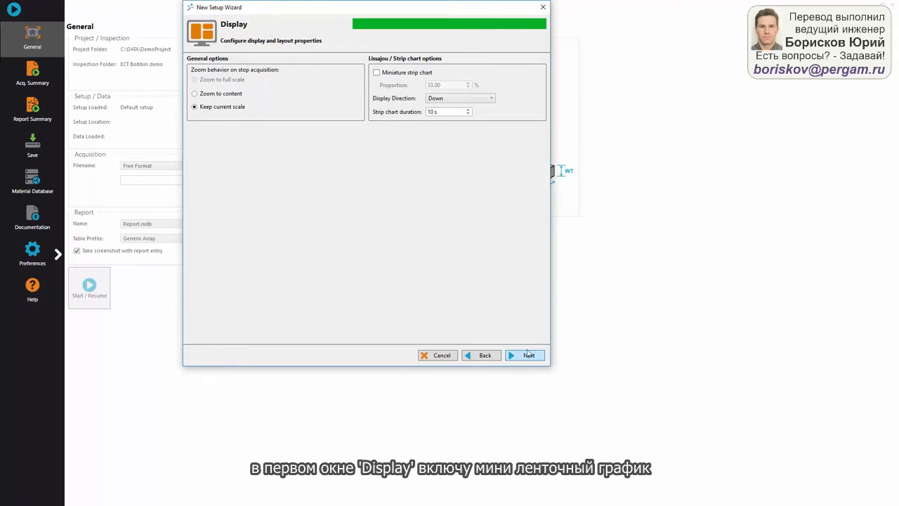
# Turn on the miniature strip chart in the display options.
pyautogui.click(443, 113)
pyautogui.click(380, 74)
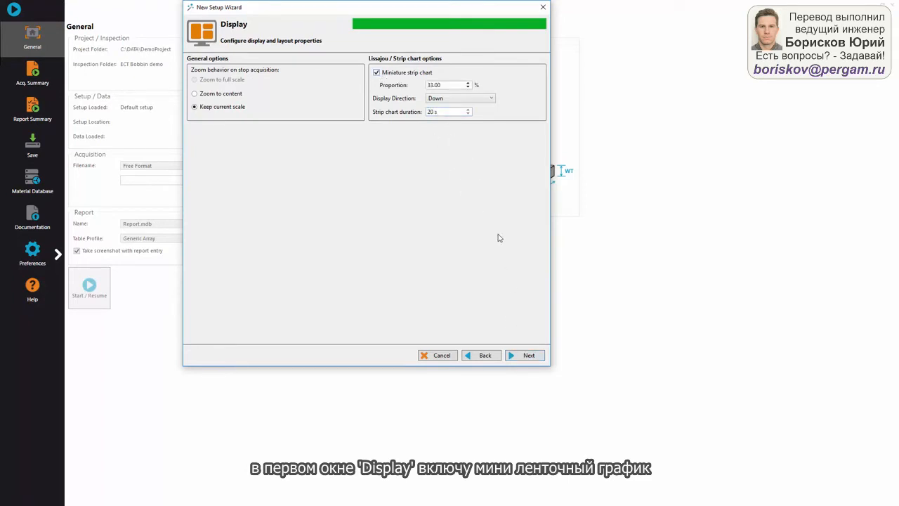
pyautogui.click(529, 355)
# Enable all four screen layouts, make 2 strip charts/4 Lissajous the default, and finish the setup.
pyautogui.click(381, 167)
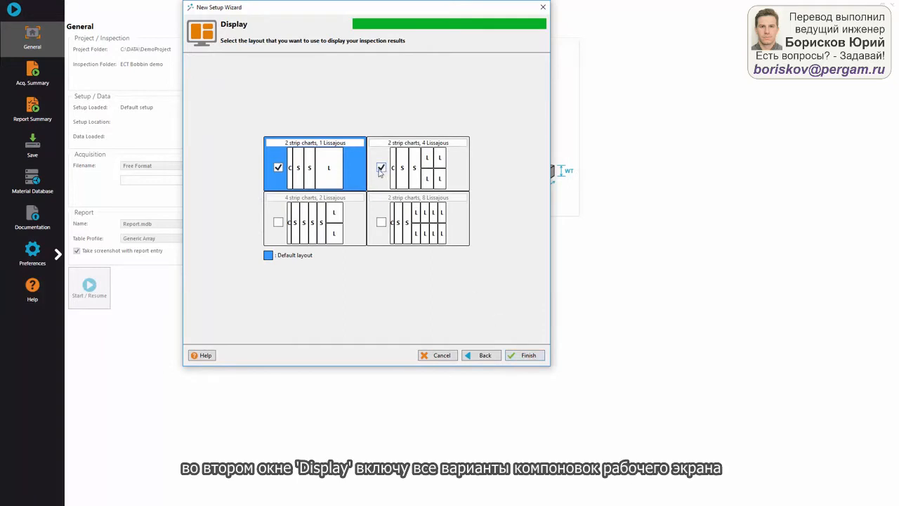
pyautogui.click(278, 222)
pyautogui.click(381, 222)
pyautogui.click(427, 184)
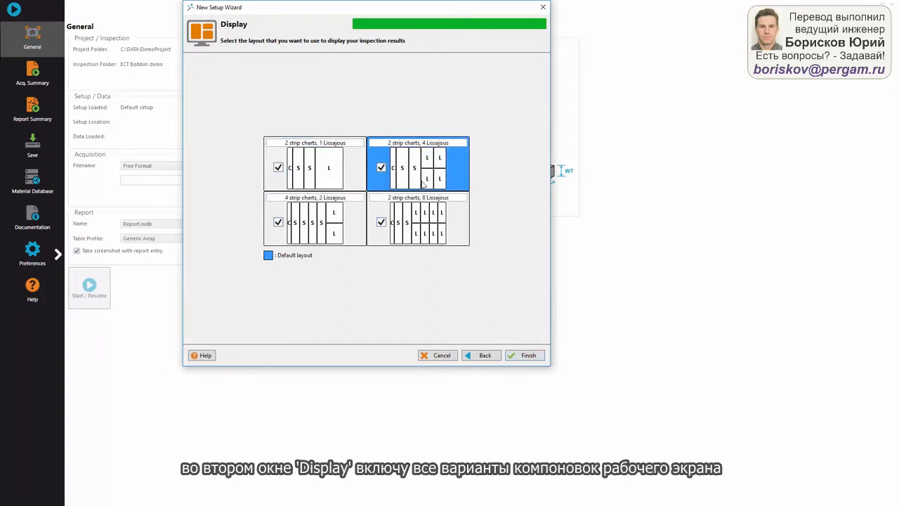
pyautogui.click(529, 355)
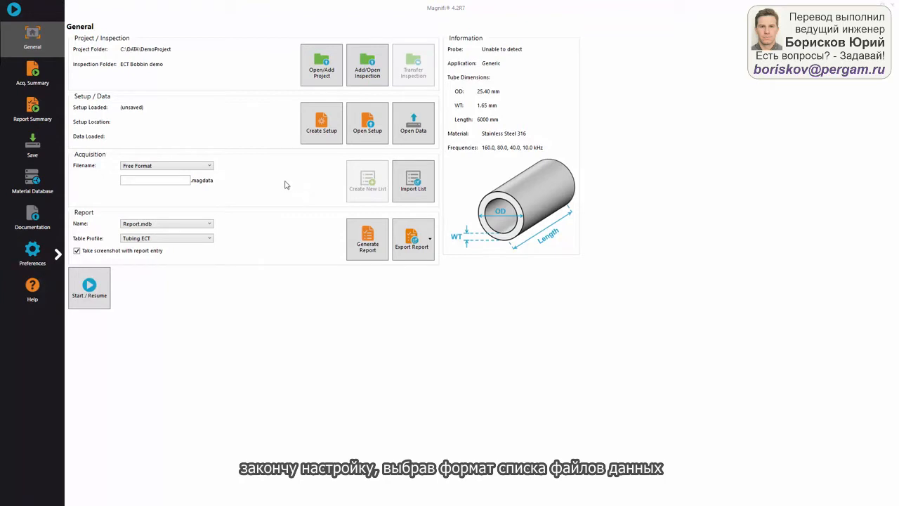
# Name data files by zone, row and column, and start a zone A list with 5 rows.
pyautogui.click(210, 167)
pyautogui.click(161, 201)
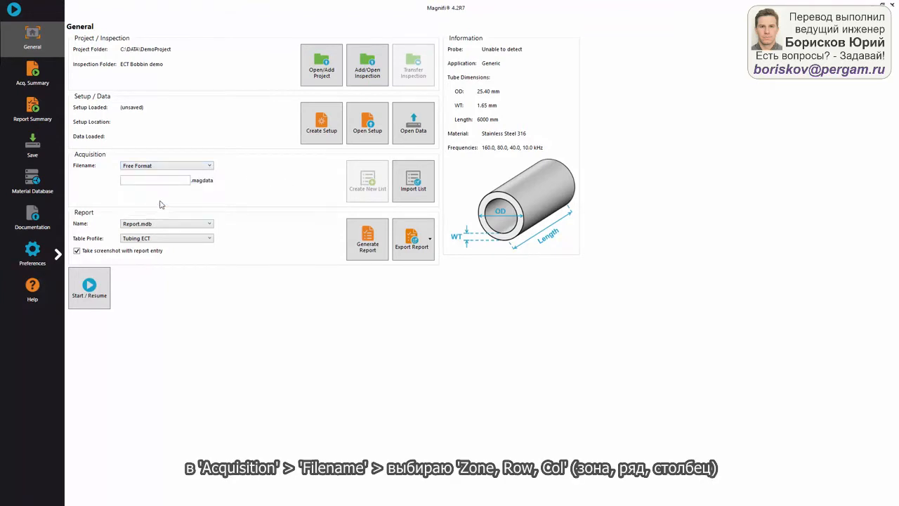
pyautogui.click(160, 181)
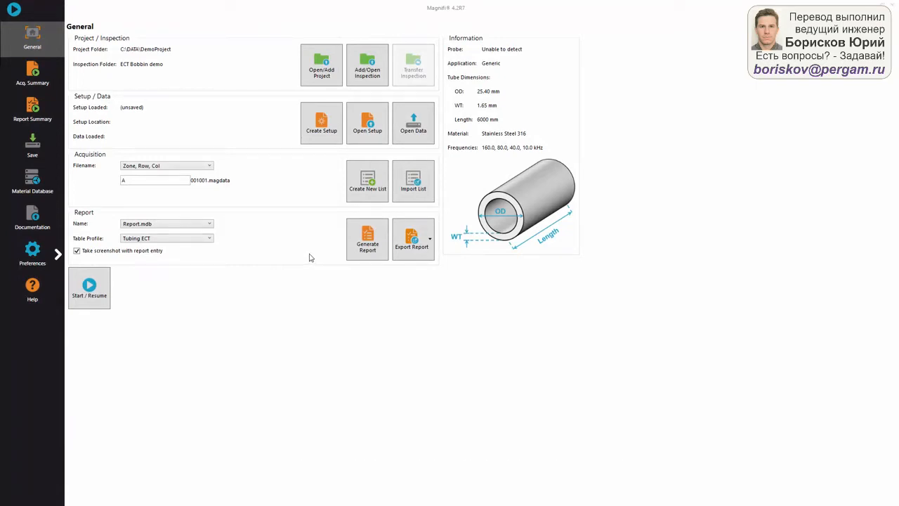
pyautogui.click(375, 186)
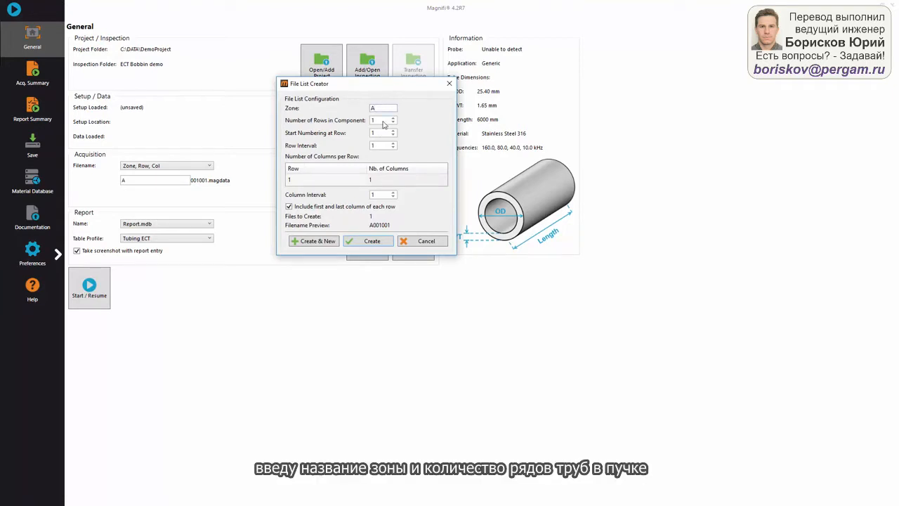
pyautogui.write('5')
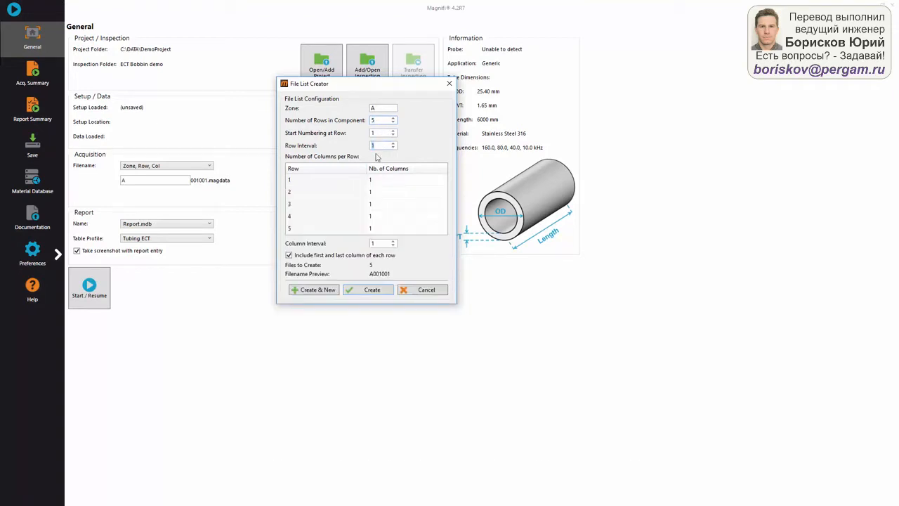
# Set the five rows' tube counts to 3, 5, 7, 5 and 3 and create the file list.
pyautogui.click(383, 180)
pyautogui.click(383, 181)
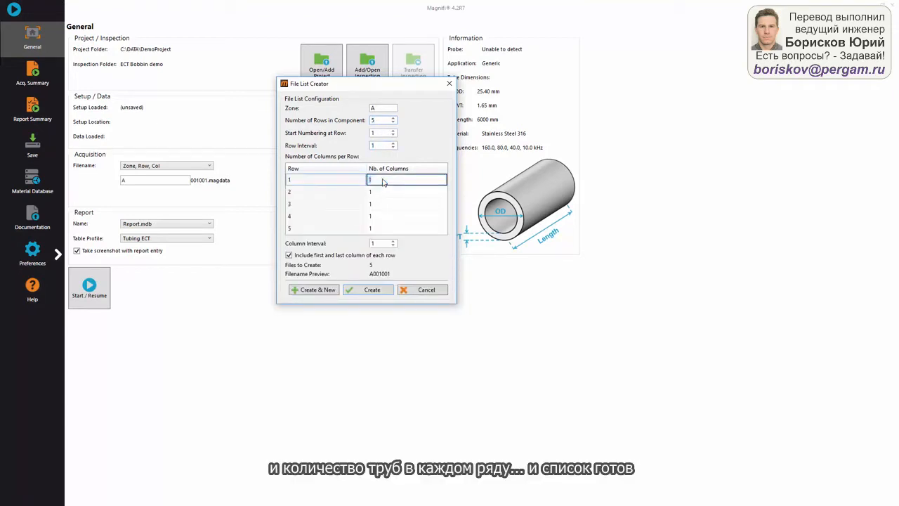
pyautogui.write('3')
pyautogui.click(383, 191)
pyautogui.write('5')
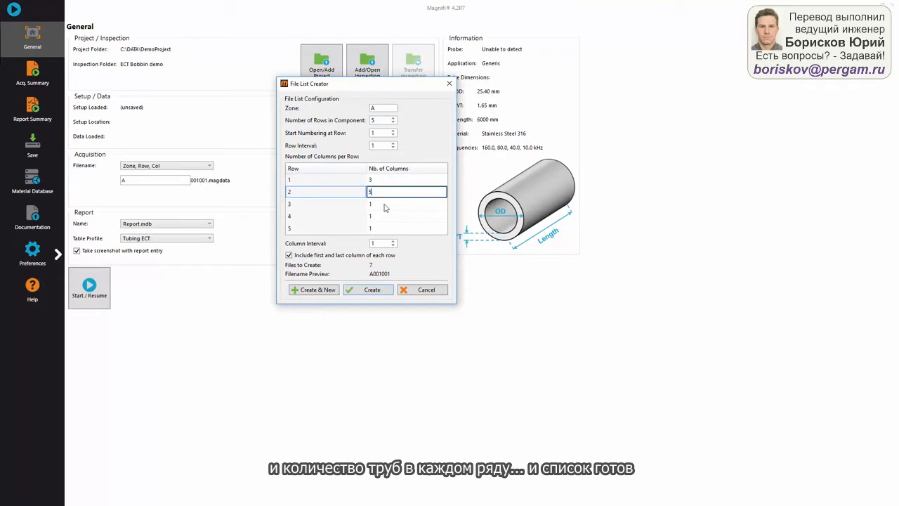
pyautogui.click(384, 206)
pyautogui.write('7')
pyautogui.click(383, 217)
pyautogui.write('5')
pyautogui.click(380, 227)
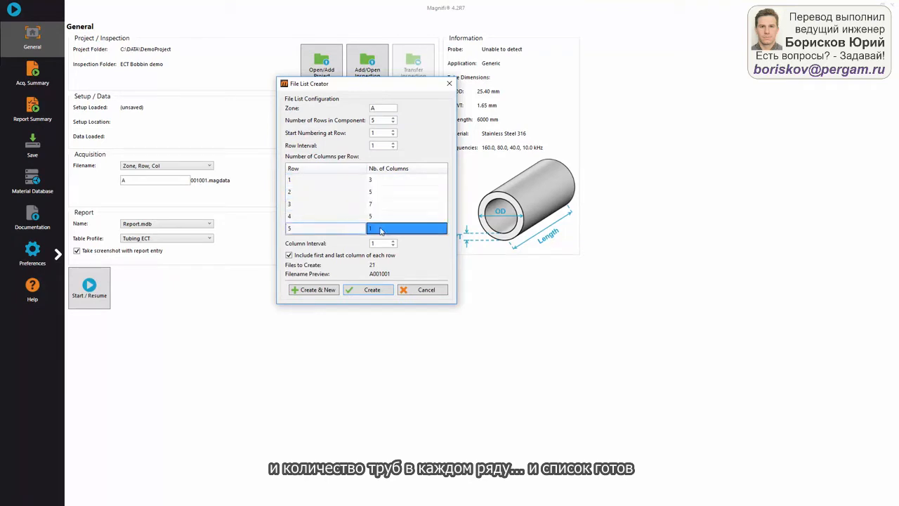
pyautogui.write('3')
pyautogui.click(377, 288)
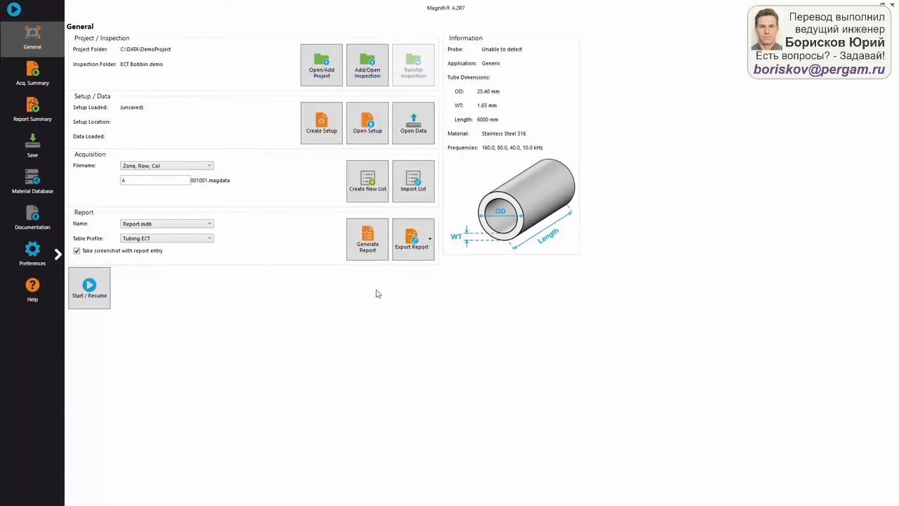
# Start acquisition and fill the summary with Component ABC, Site XYZ, and the client, inspector and service provider.
pyautogui.click(87, 288)
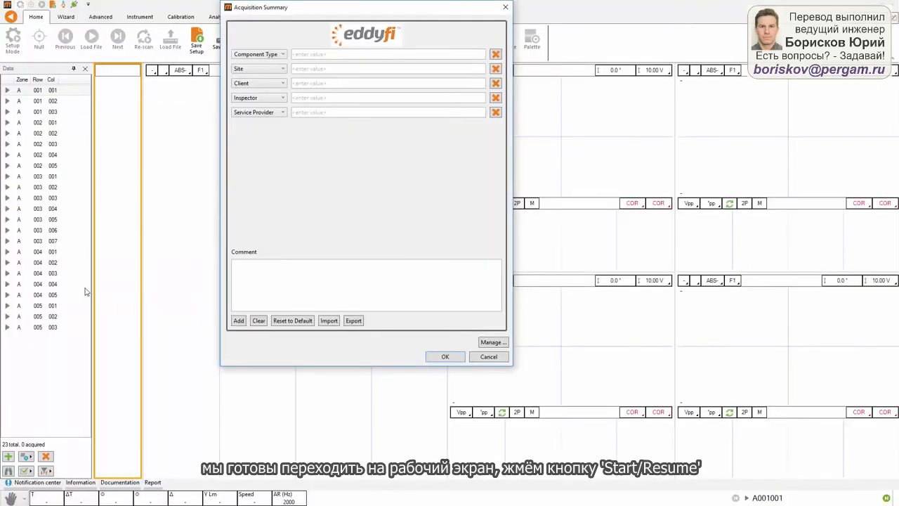
pyautogui.click(349, 54)
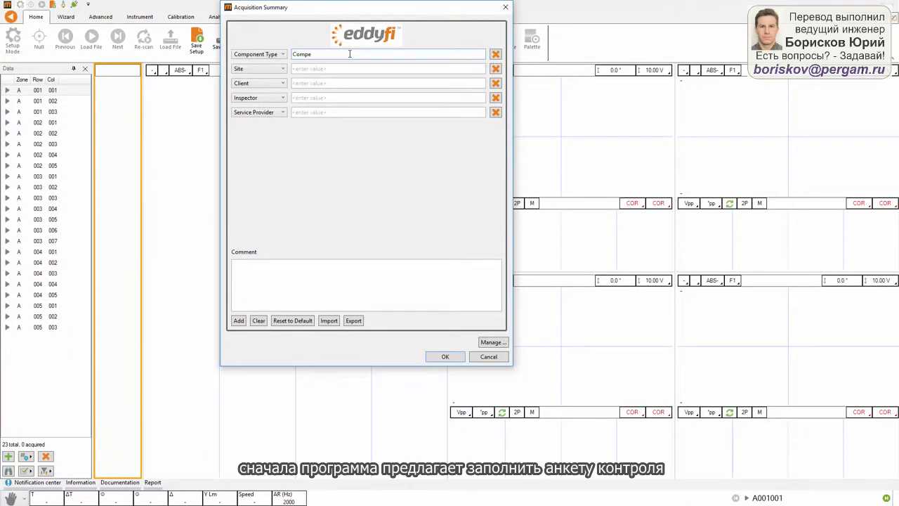
pyautogui.press('Tab')
pyautogui.write('Site XYZ')
pyautogui.press('Tab')
pyautogui.write('Client A')
pyautogui.press('Tab')
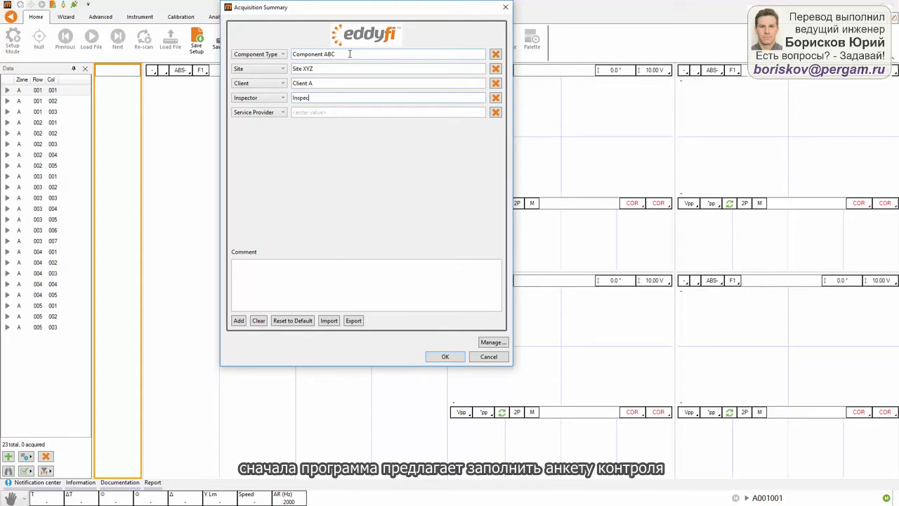
pyautogui.write('Inspector B')
pyautogui.press('Tab')
pyautogui.write('Service c')
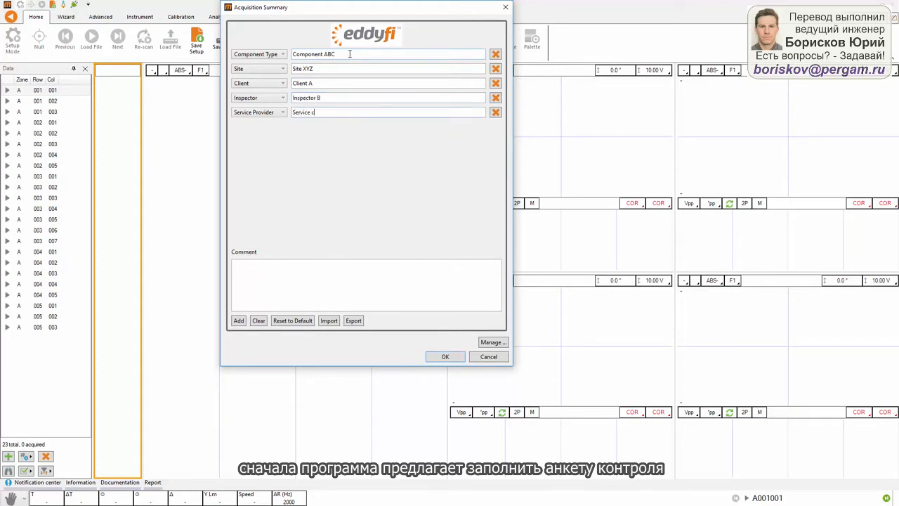
pyautogui.write('ompany X')
pyautogui.click(445, 356)
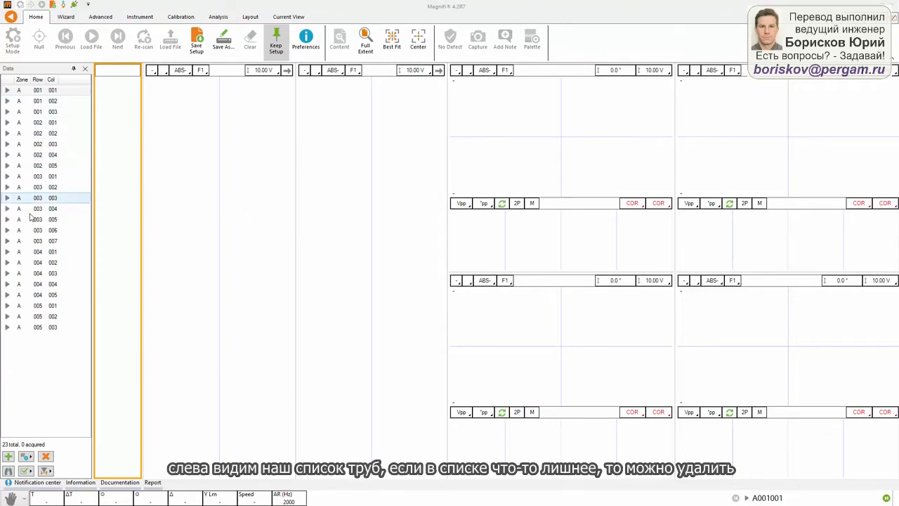
# Delete tube 004 002 from the zone A tube list.
pyautogui.click(37, 264)
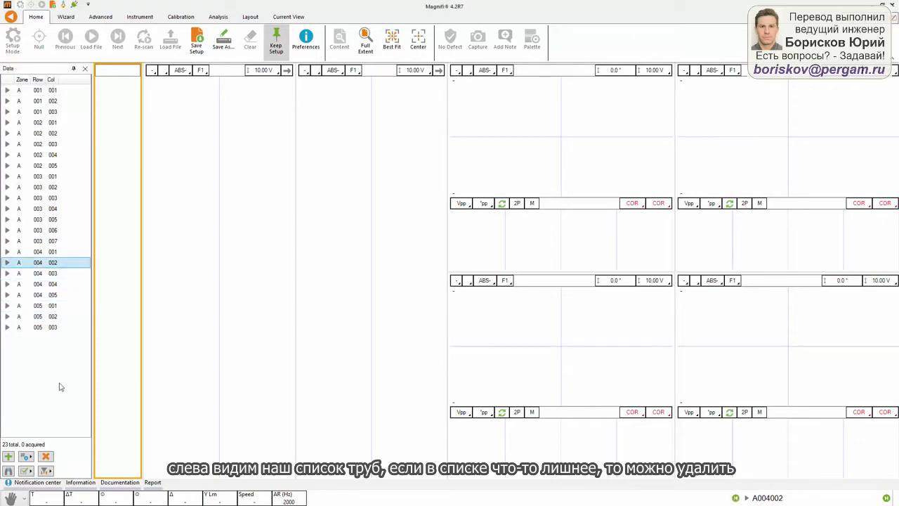
pyautogui.click(47, 456)
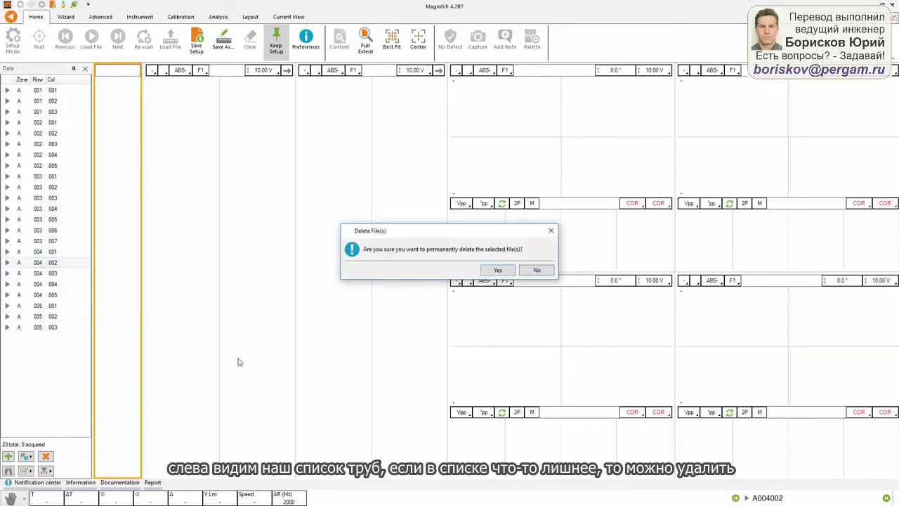
pyautogui.click(498, 271)
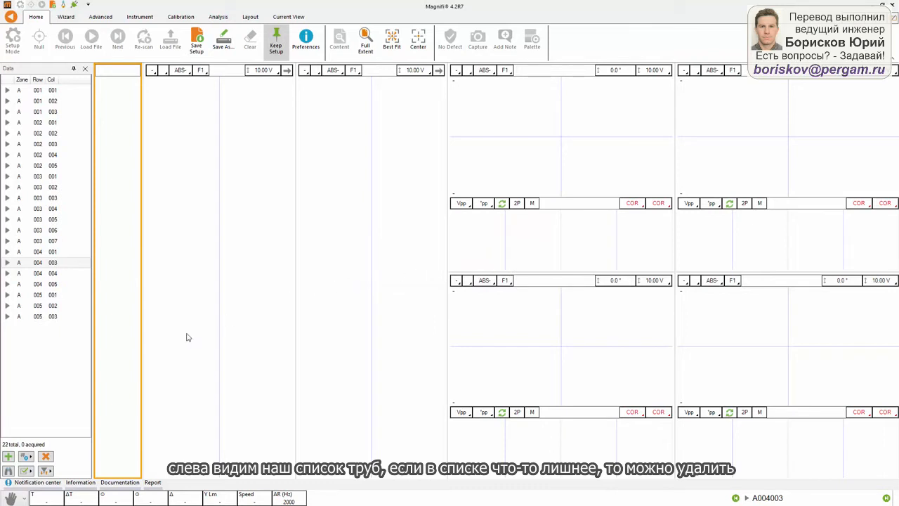
# Add tubes 006 003 through 006 006 using column numbering, for 26 tubes total.
pyautogui.click(8, 457)
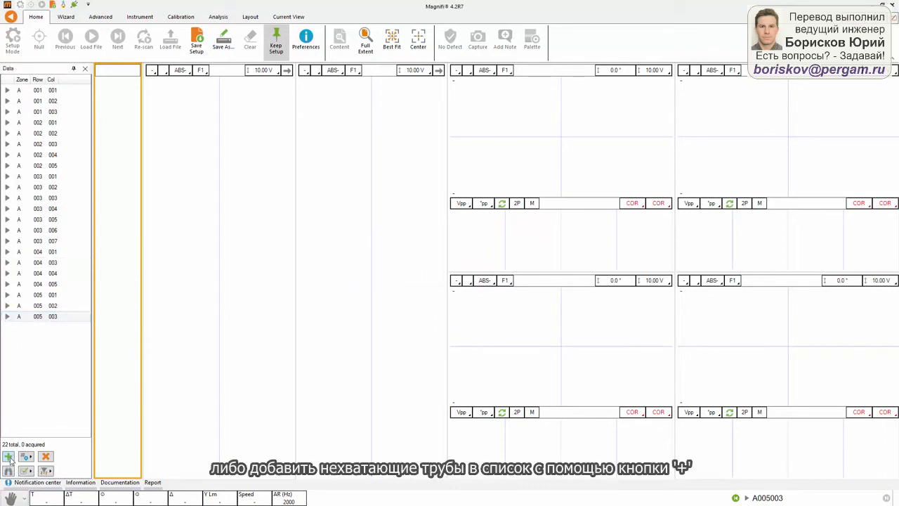
pyautogui.click(31, 458)
pyautogui.click(44, 476)
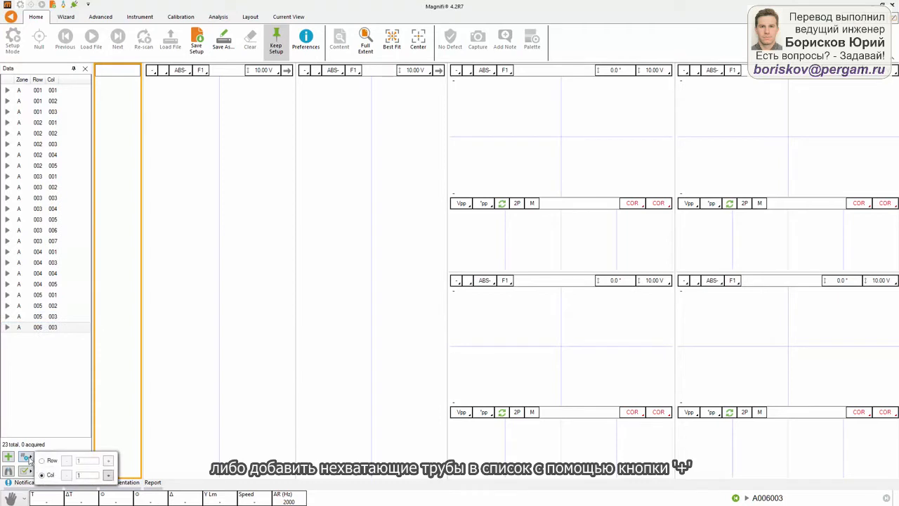
pyautogui.click(8, 458)
pyautogui.click(8, 457)
pyautogui.click(8, 457)
pyautogui.click(7, 457)
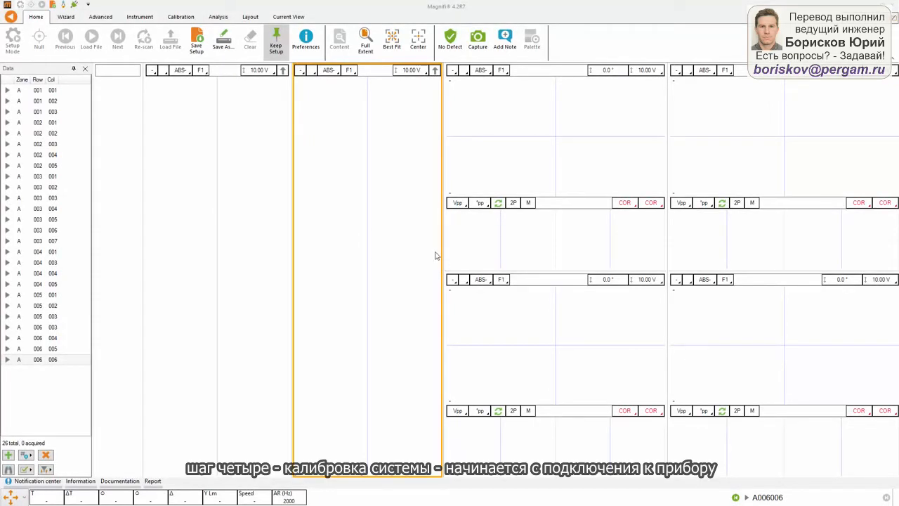
# Connect to the Ectane 2 instrument, null the probe, and record a calibration-tube pull.
pyautogui.click(74, 5)
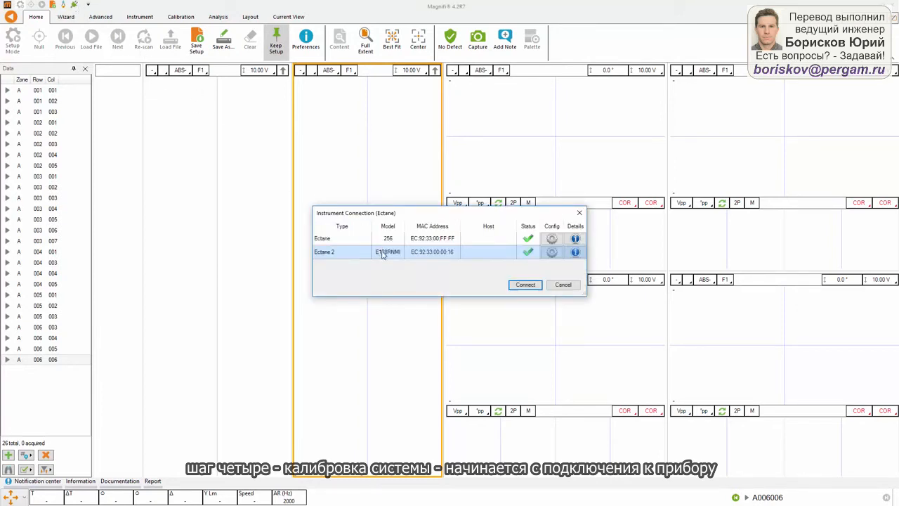
pyautogui.click(528, 285)
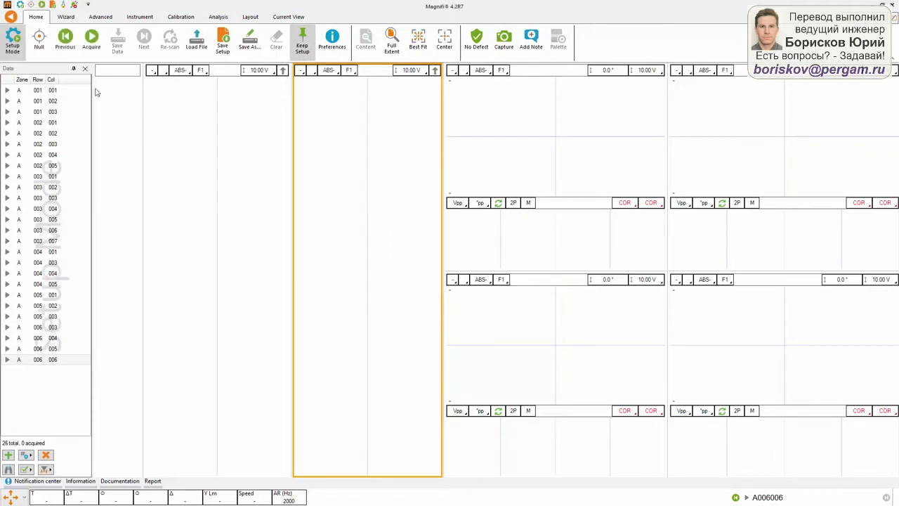
pyautogui.click(39, 40)
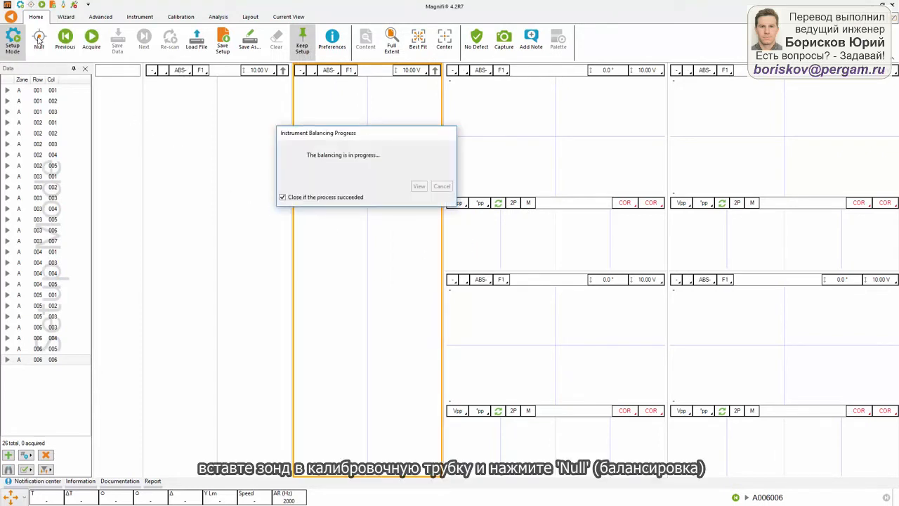
pyautogui.click(92, 40)
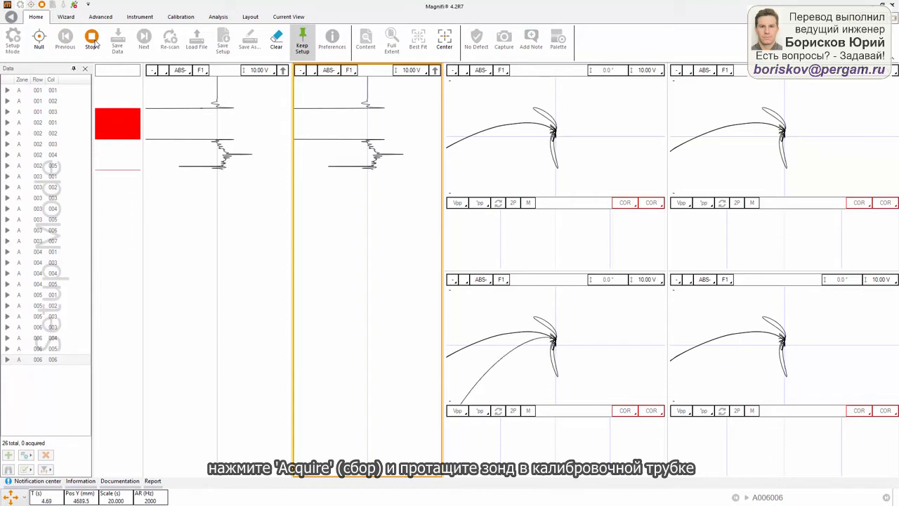
pyautogui.click(92, 40)
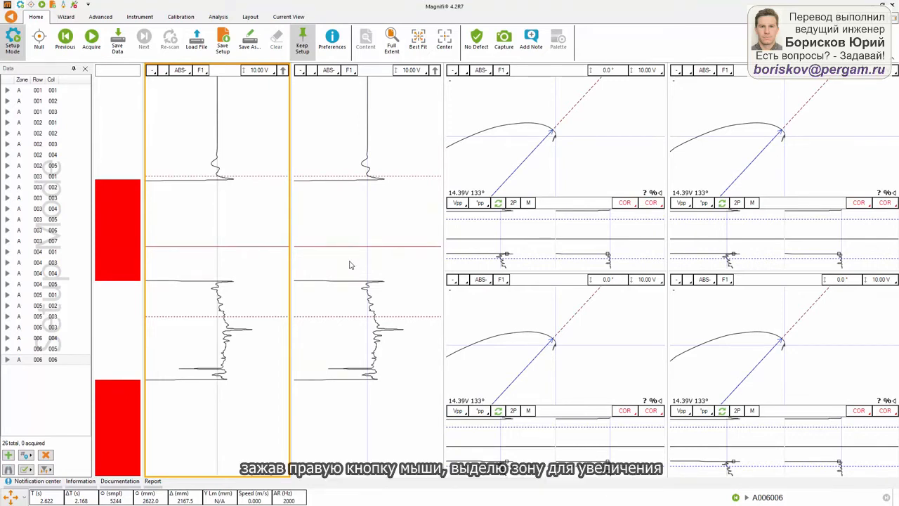
# Zoom the strip chart and place the measurement span on the reflector signals.
pyautogui.moveTo(351, 207); pyautogui.dragTo(362, 407)
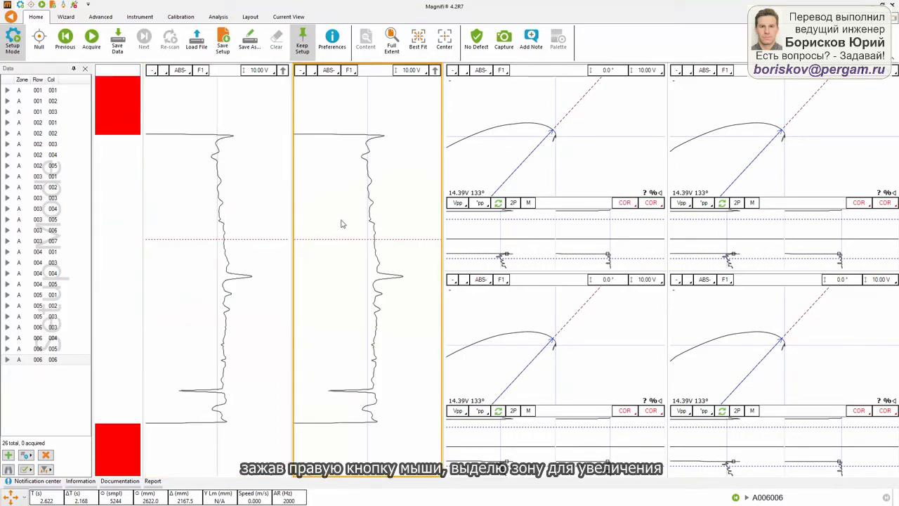
pyautogui.click(305, 249)
pyautogui.rightClick(297, 229)
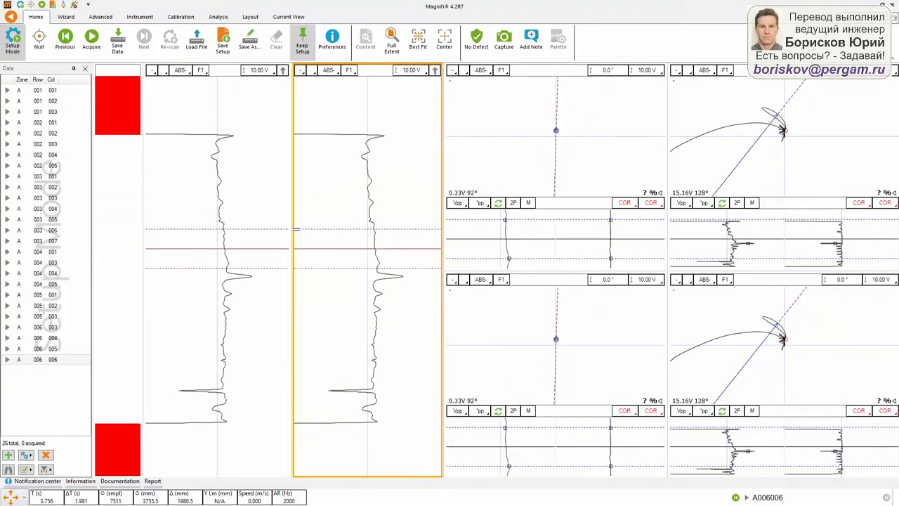
pyautogui.moveTo(317, 248); pyautogui.dragTo(324, 278)
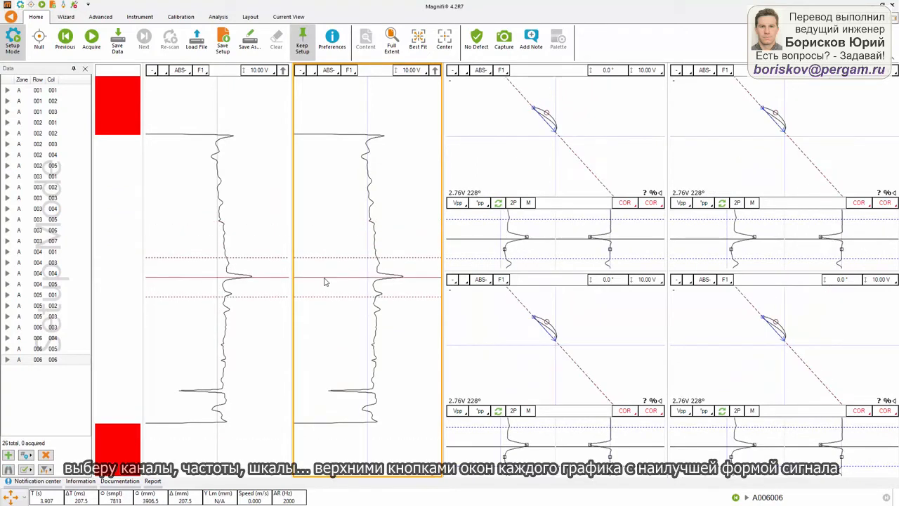
# Show ABS-F2 and DIF-F2 strip charts and DIF-F2, DIF-F1, MIX1, ABS-F2 Lissajous plots.
pyautogui.click(201, 71)
pyautogui.click(327, 71)
pyautogui.click(349, 71)
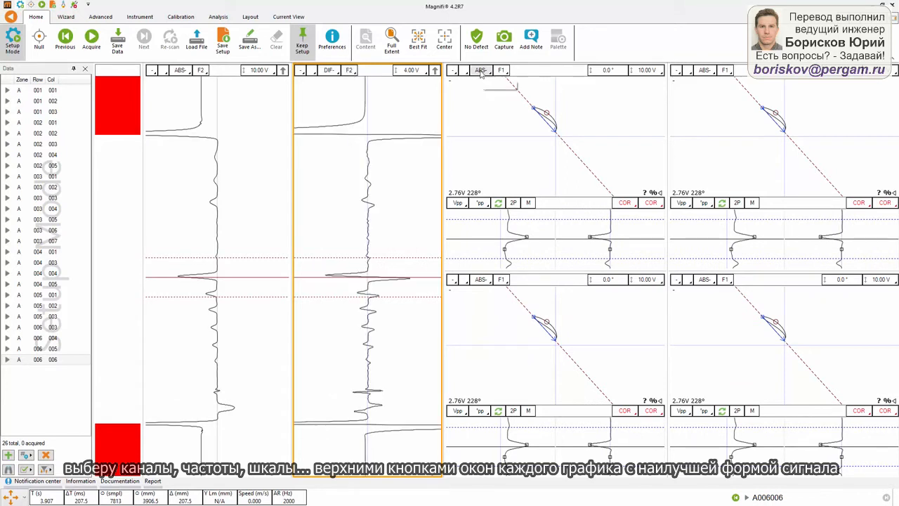
pyautogui.click(704, 71)
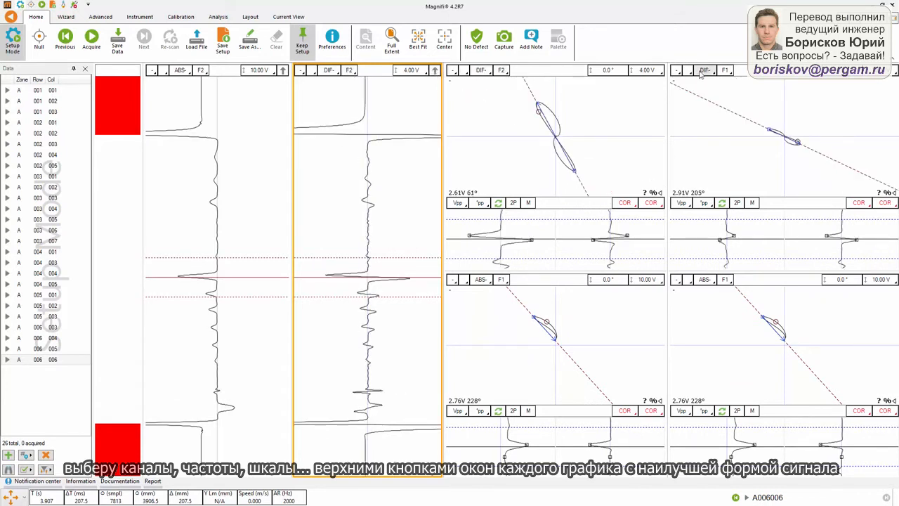
pyautogui.click(480, 279)
pyautogui.click(480, 279)
pyautogui.click(706, 281)
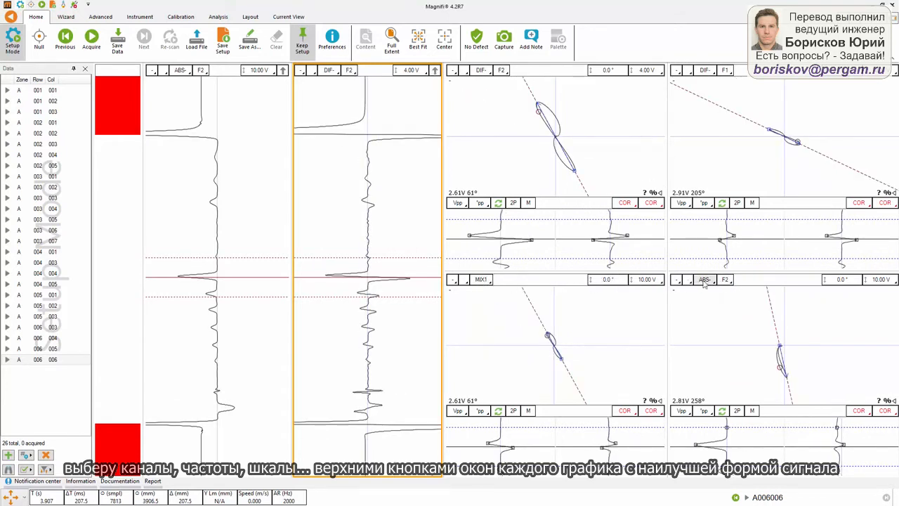
pyautogui.moveTo(420, 278)
pyautogui.mouseDown()
pyautogui.moveTo(420, 292)
pyautogui.moveTo(420, 283)
pyautogui.mouseUp()
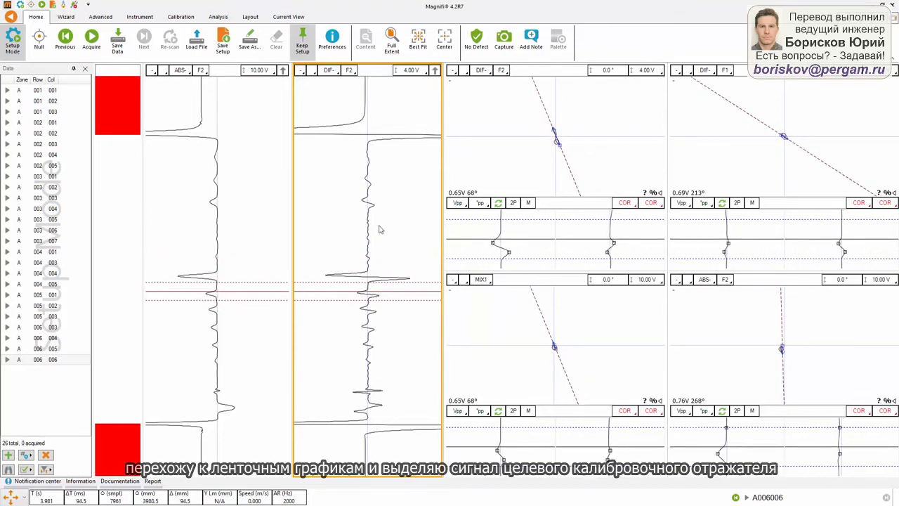
pyautogui.click(179, 17)
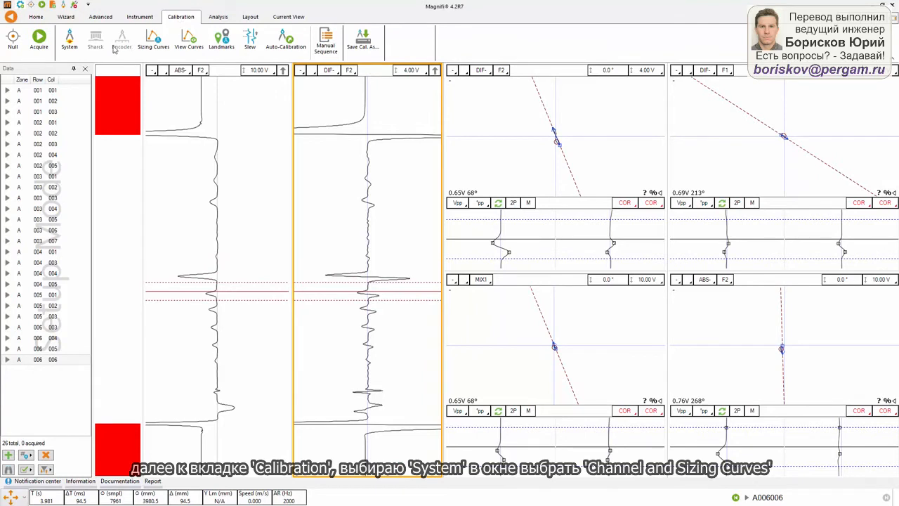
# Measure the 4 x FBH-20, FBH-40 and FBH-60 reflector signals for calibration.
pyautogui.click(68, 42)
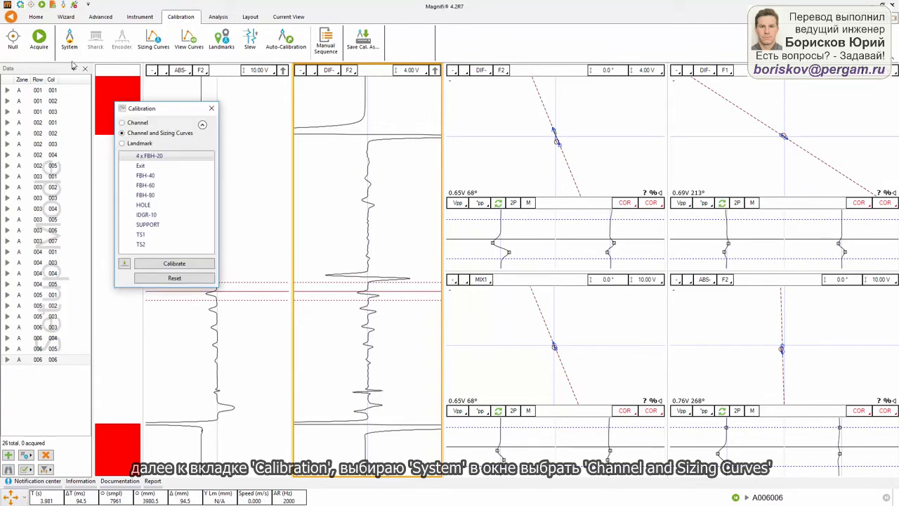
pyautogui.click(162, 158)
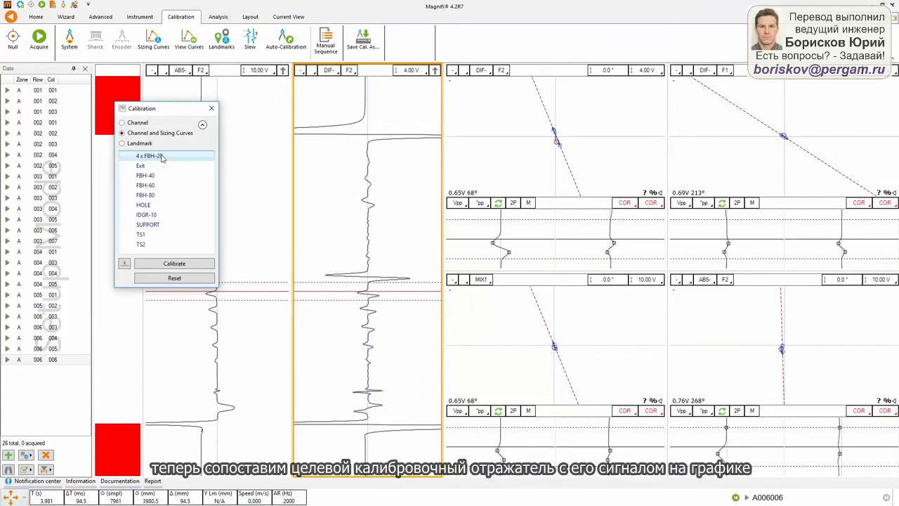
pyautogui.click(405, 293)
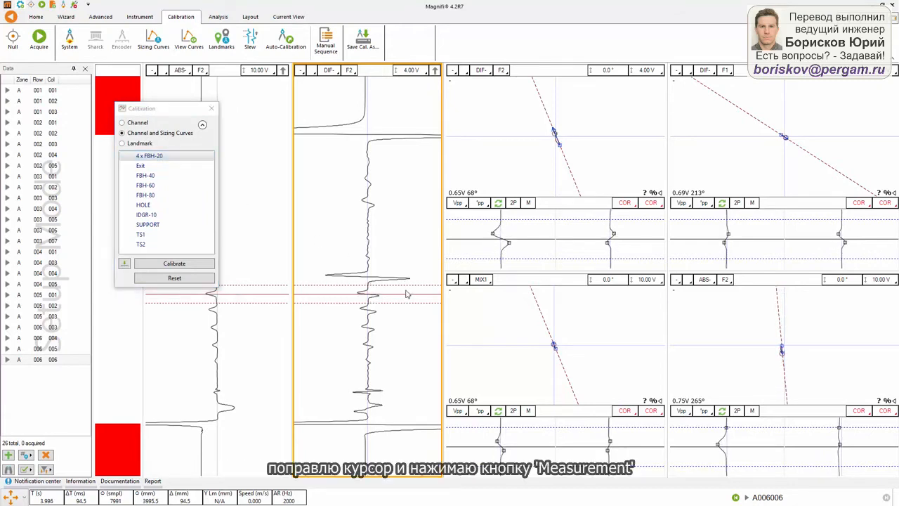
pyautogui.moveTo(405, 287); pyautogui.dragTo(405, 288)
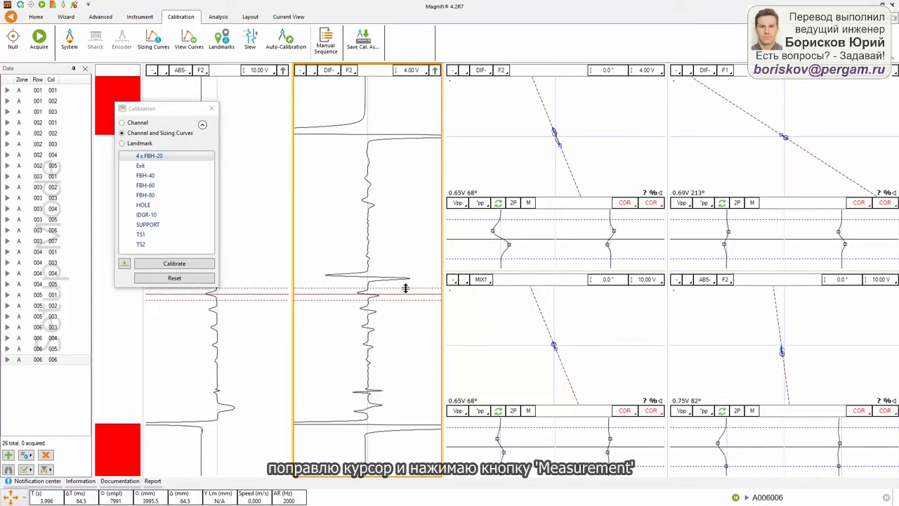
pyautogui.click(150, 263)
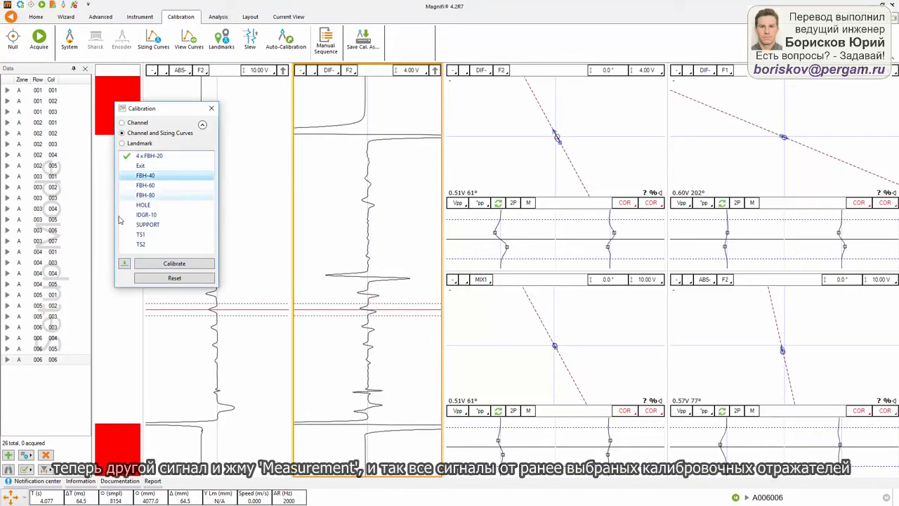
pyautogui.click(125, 263)
pyautogui.click(366, 327)
pyautogui.click(128, 265)
pyautogui.click(368, 345)
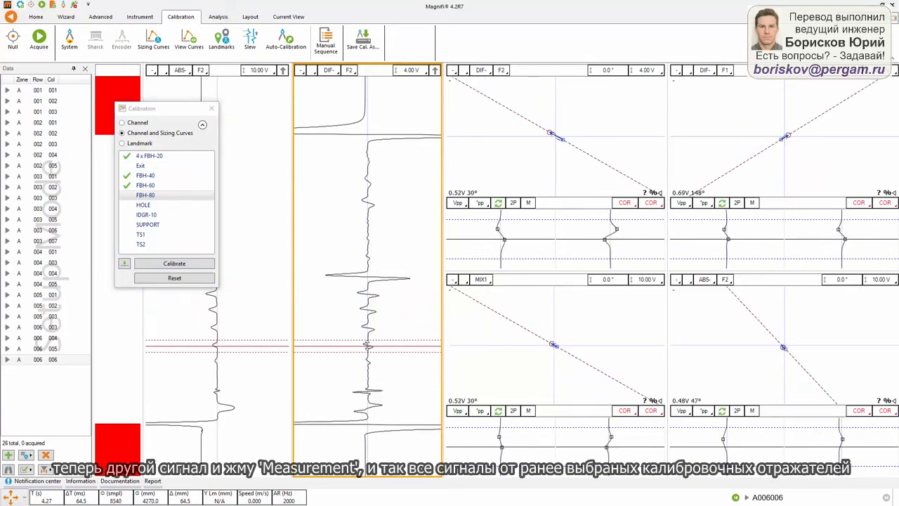
# Measure the FBH-80, HOLE, IDGR-10 and SUPPORT signals, then calibrate the sizing curves.
pyautogui.click(126, 264)
pyautogui.click(368, 363)
pyautogui.click(126, 265)
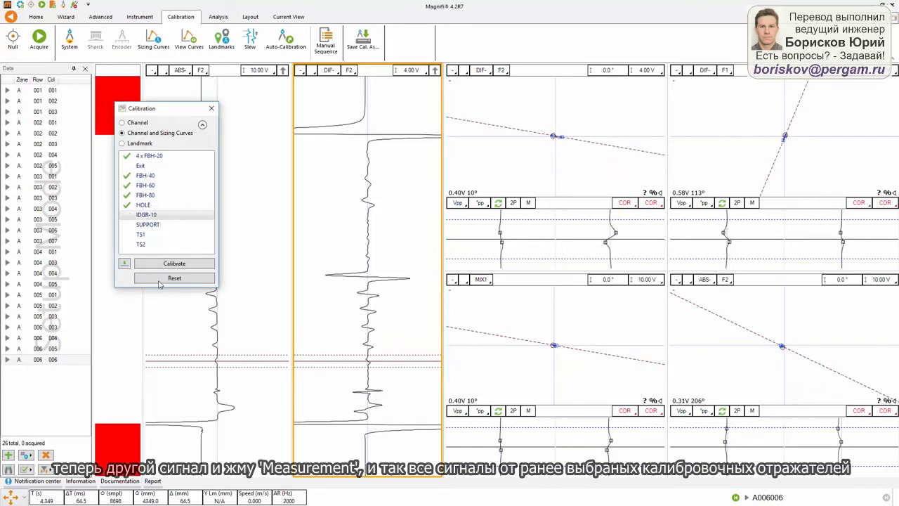
pyautogui.click(368, 391)
pyautogui.click(124, 264)
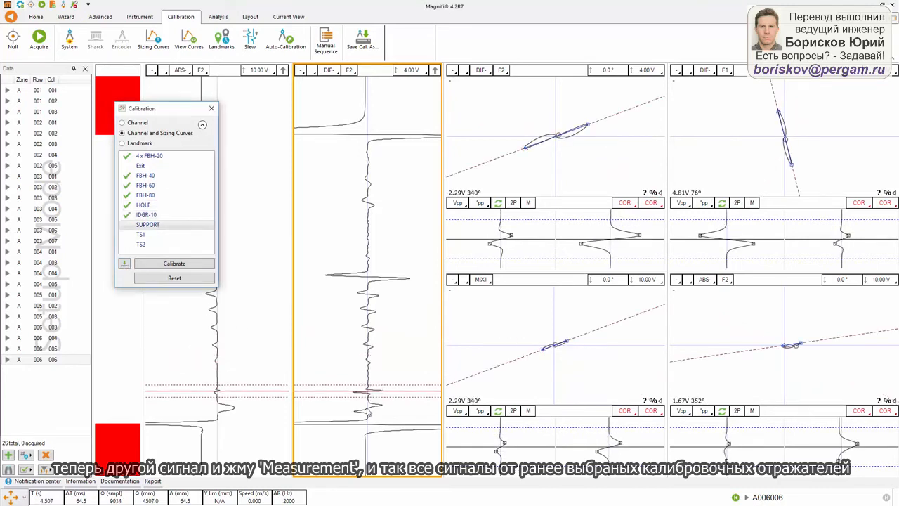
pyautogui.click(368, 408)
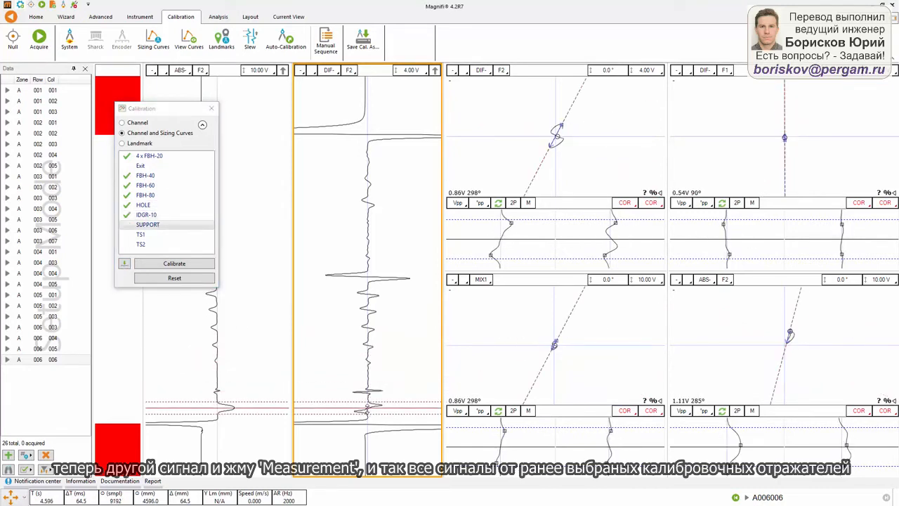
pyautogui.click(125, 265)
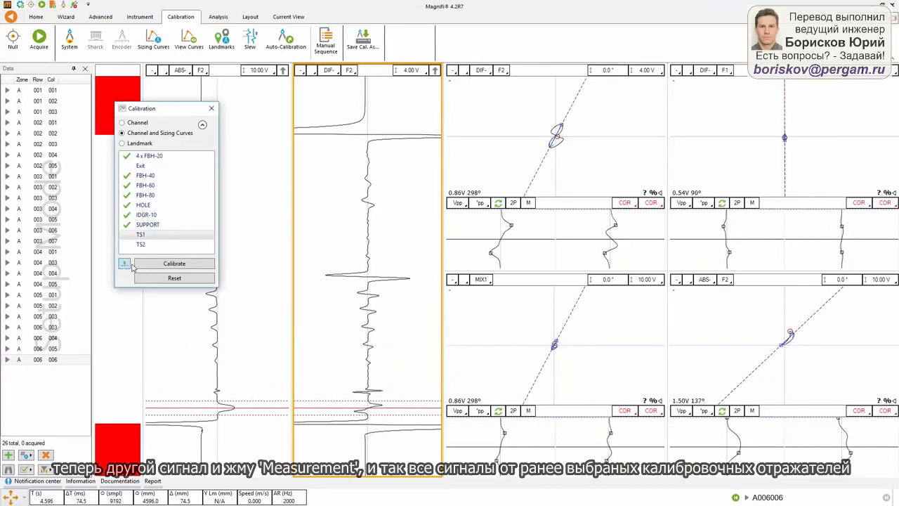
pyautogui.click(182, 267)
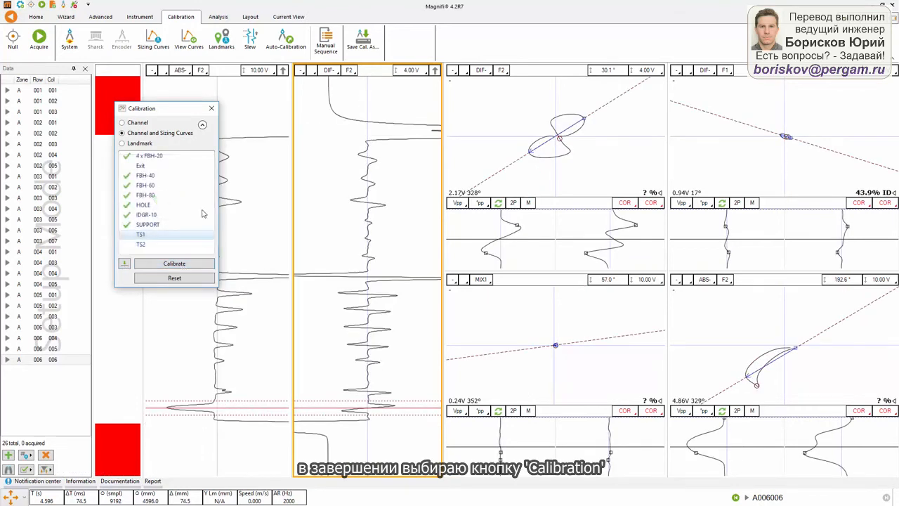
pyautogui.click(211, 109)
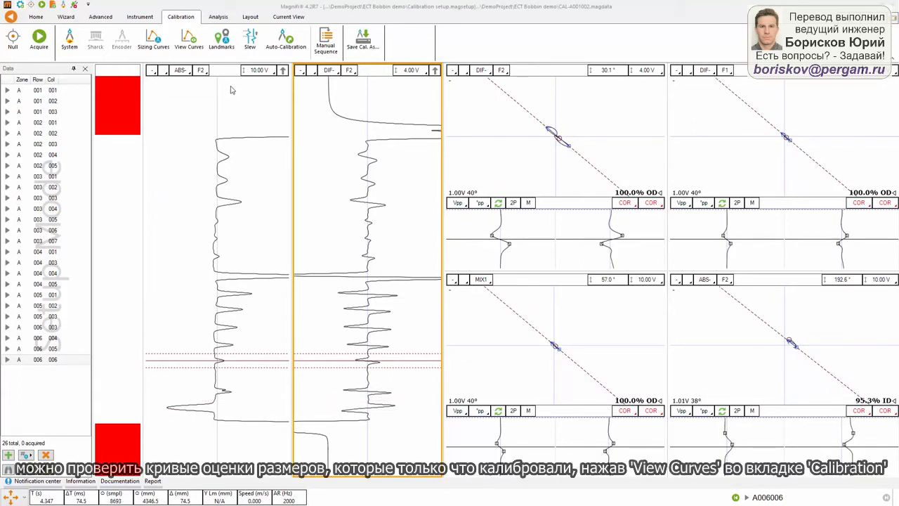
pyautogui.click(191, 38)
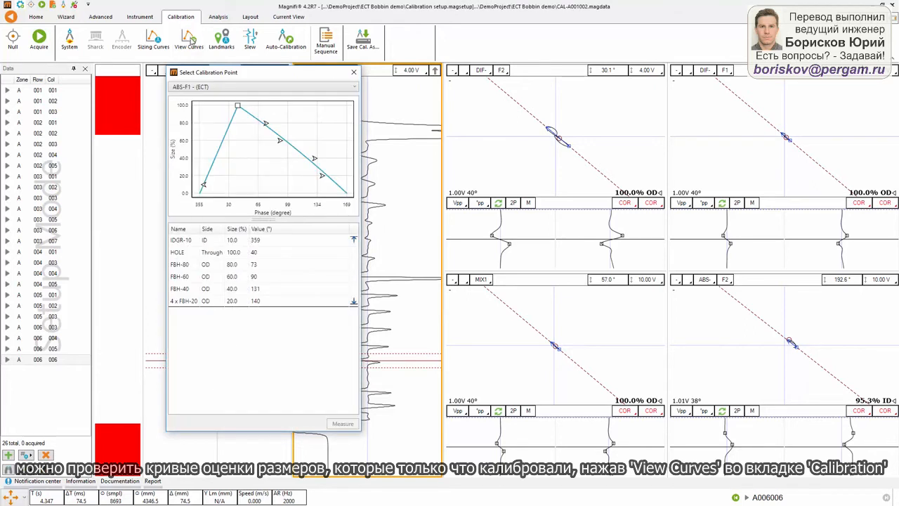
pyautogui.click(198, 88)
pyautogui.click(189, 114)
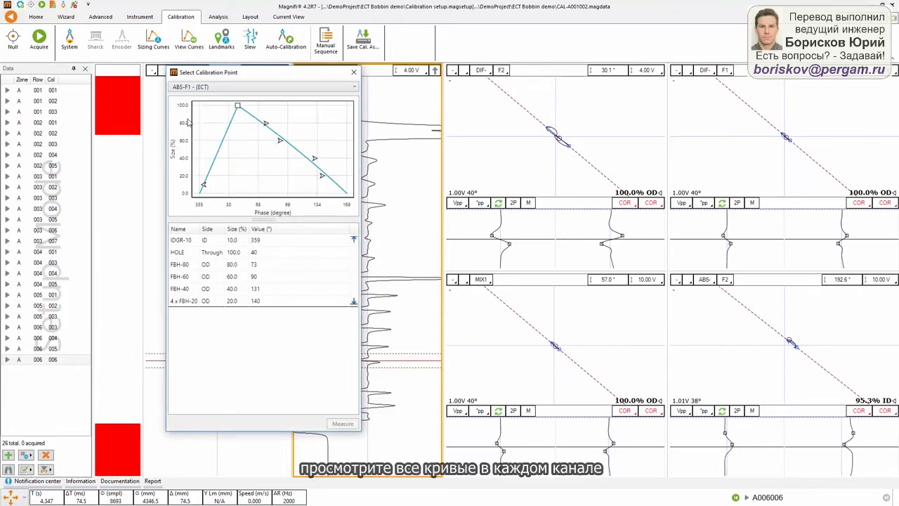
pyautogui.click(190, 87)
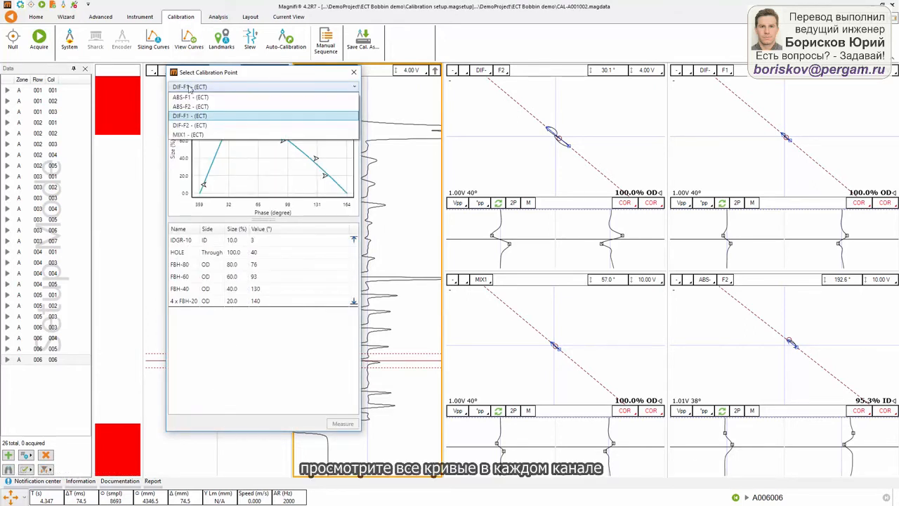
pyautogui.click(190, 126)
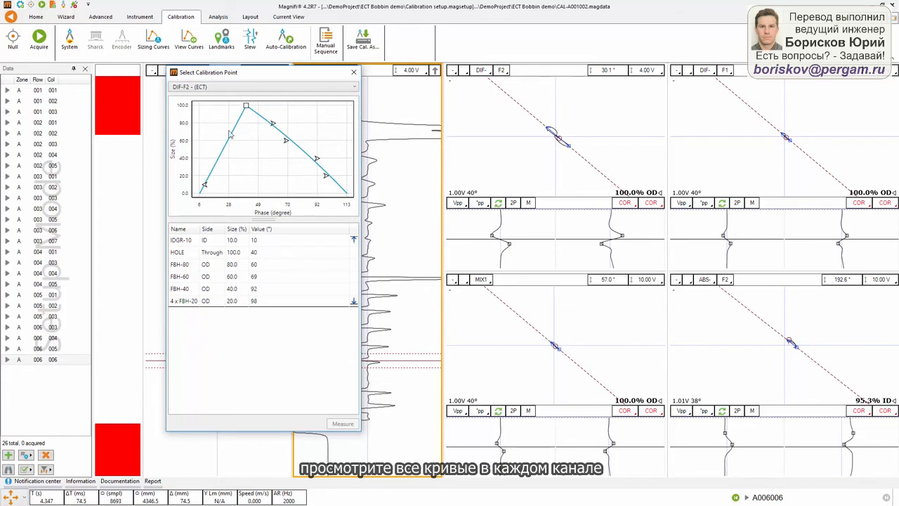
pyautogui.click(354, 72)
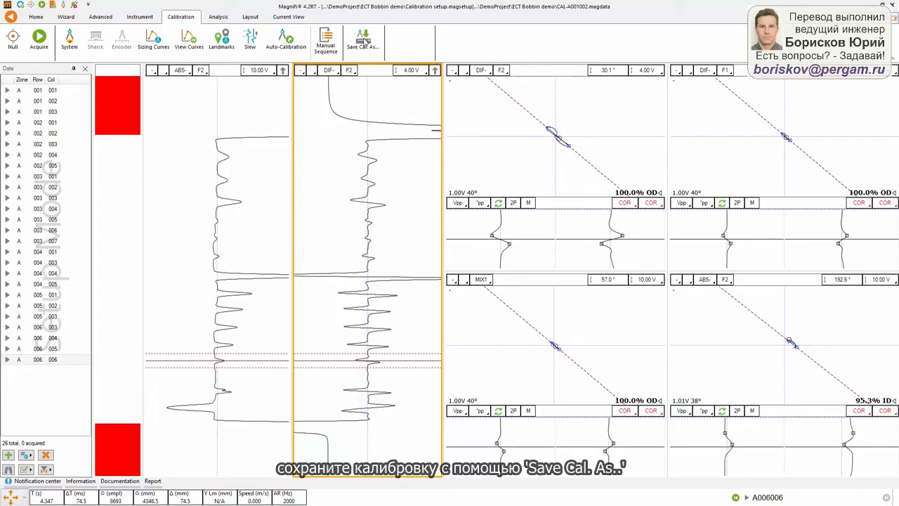
# Save the calibration as CAL-A001001.magdata and select the new CAL-A 001 001 entry.
pyautogui.click(363, 40)
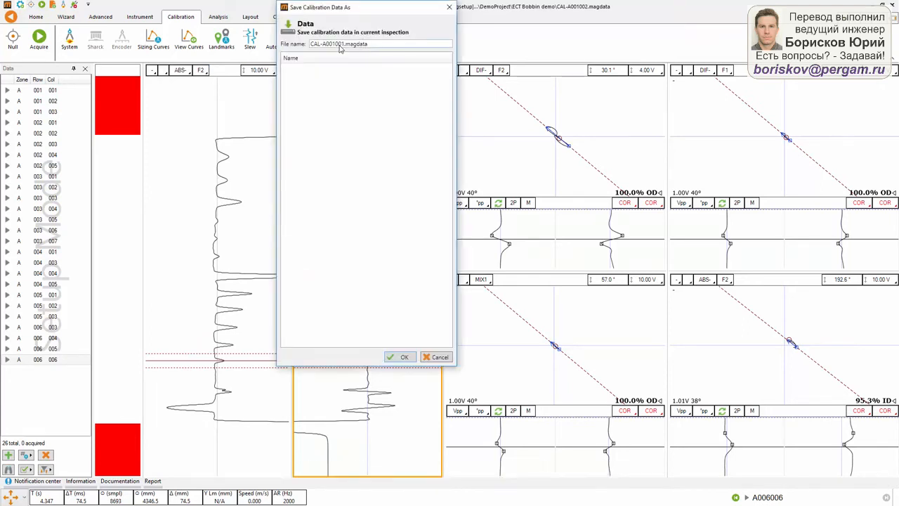
pyautogui.click(404, 357)
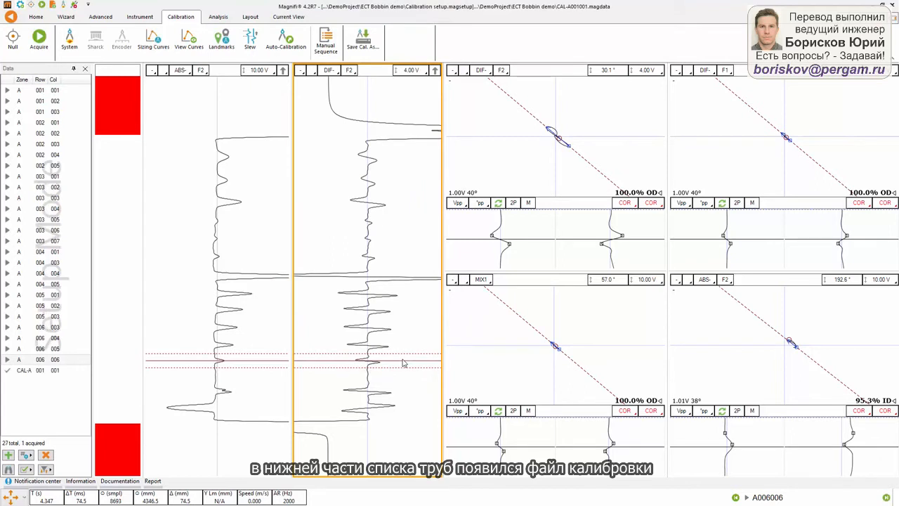
pyautogui.click(21, 370)
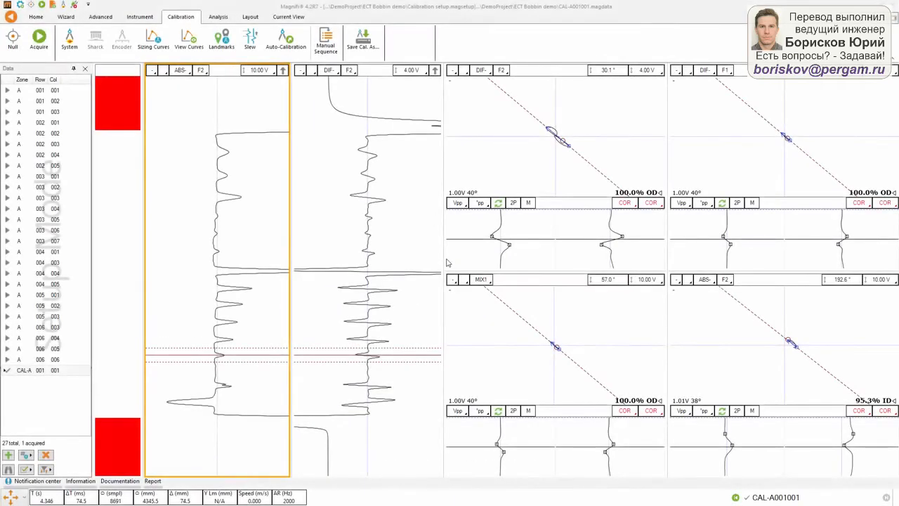
# Leave setup mode and select tube A 001 001 for recording.
pyautogui.click(36, 16)
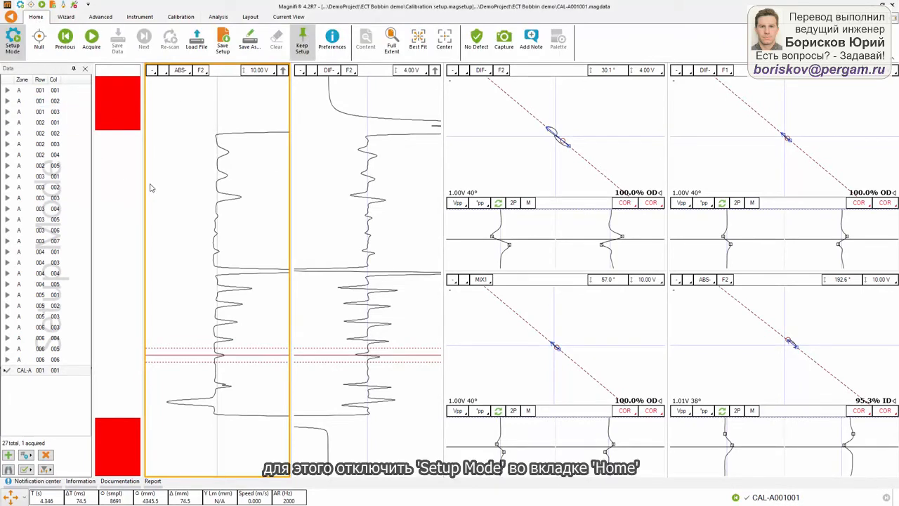
pyautogui.click(12, 37)
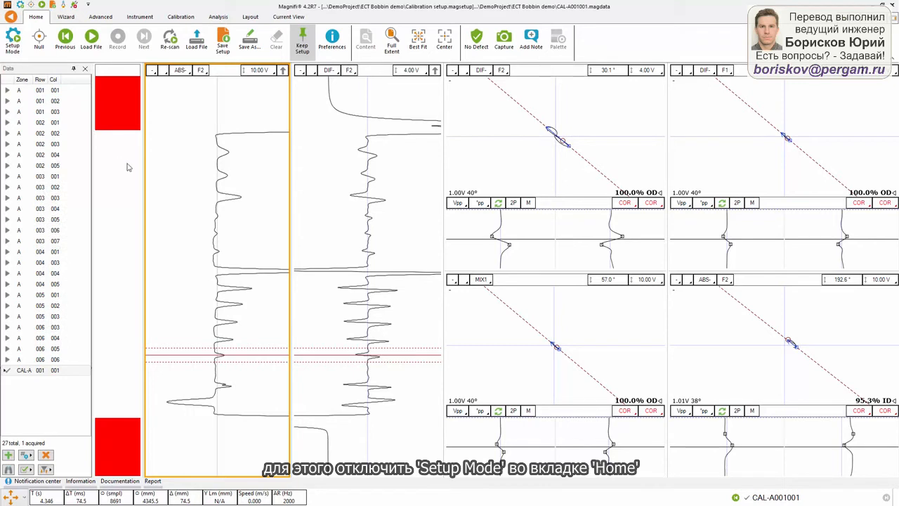
pyautogui.click(41, 90)
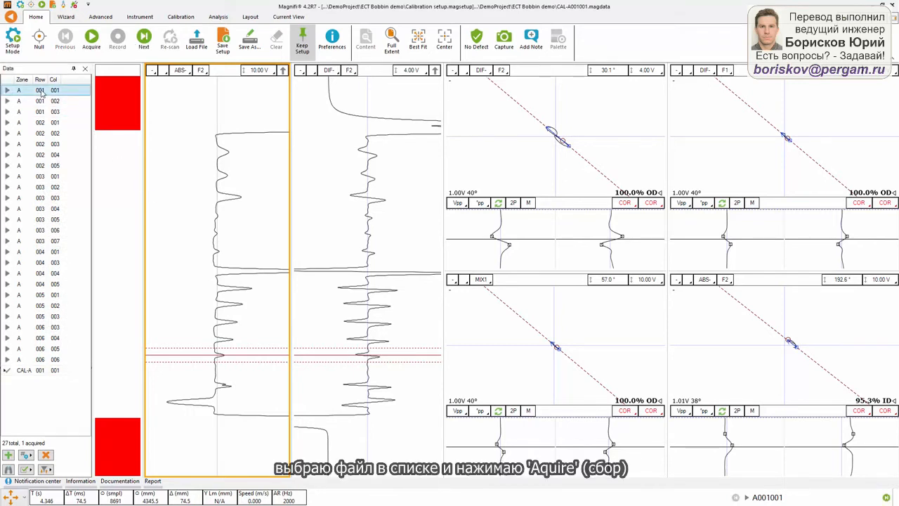
# Record tubes A 001 001 through A 002 001, starting and stopping acquisition for each.
pyautogui.click(94, 40)
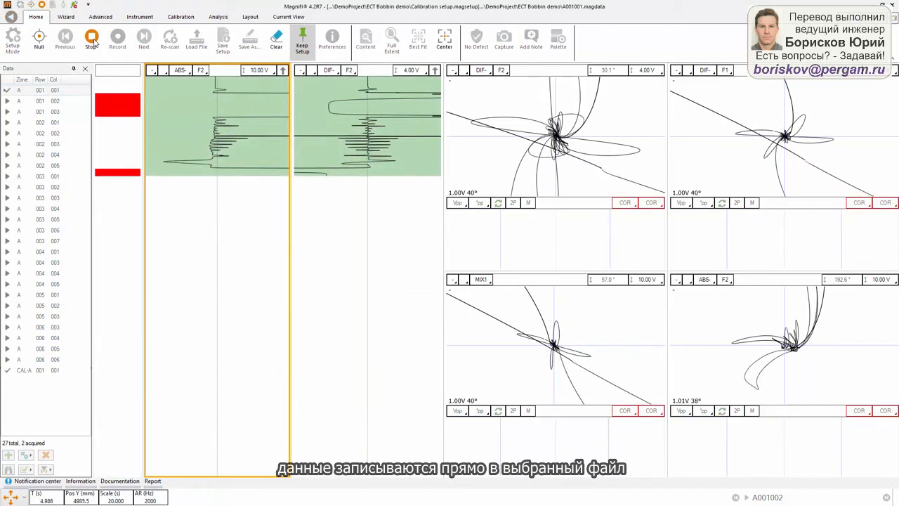
pyautogui.click(94, 41)
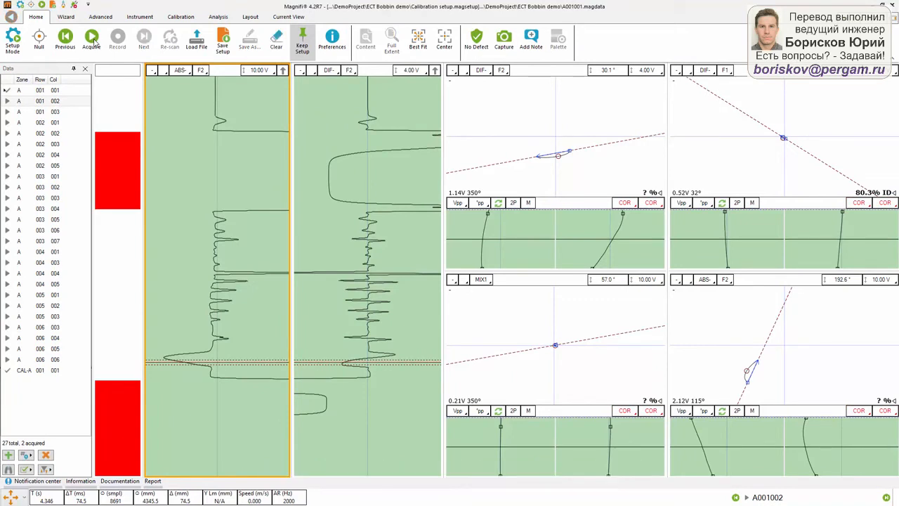
pyautogui.click(93, 41)
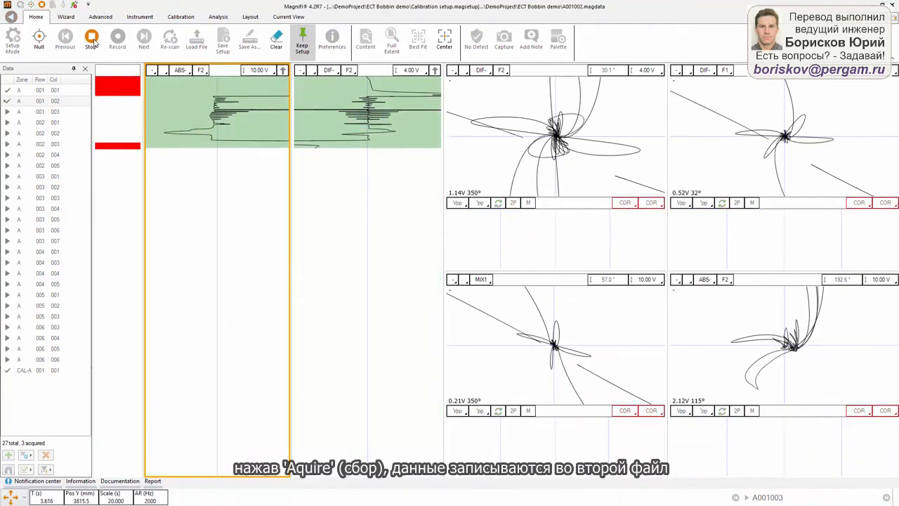
pyautogui.click(92, 40)
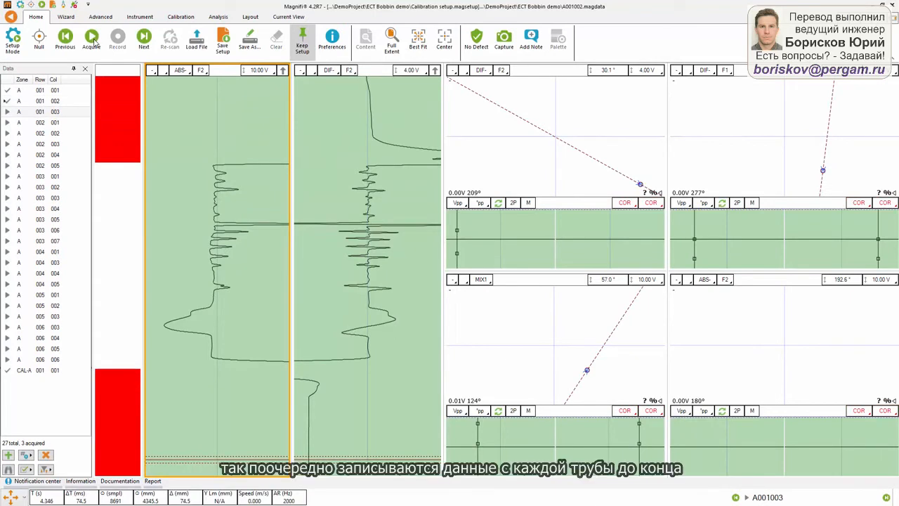
pyautogui.click(93, 41)
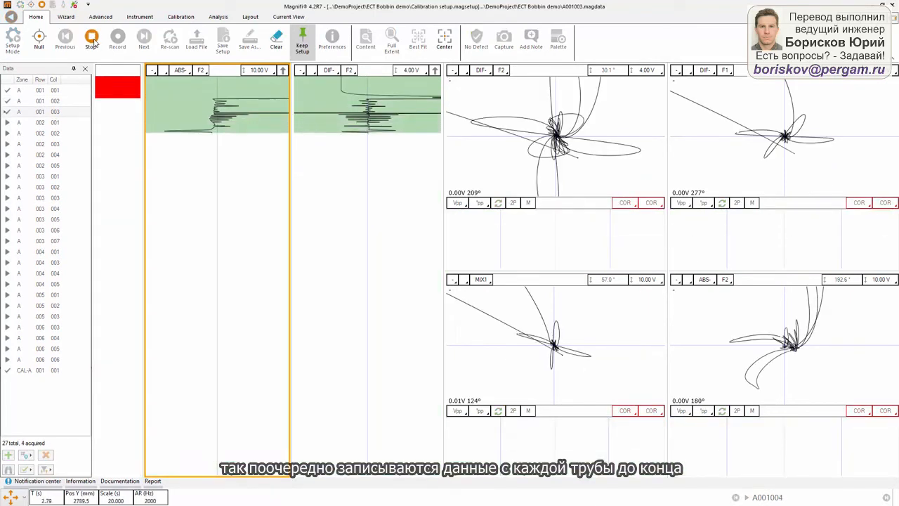
pyautogui.click(93, 41)
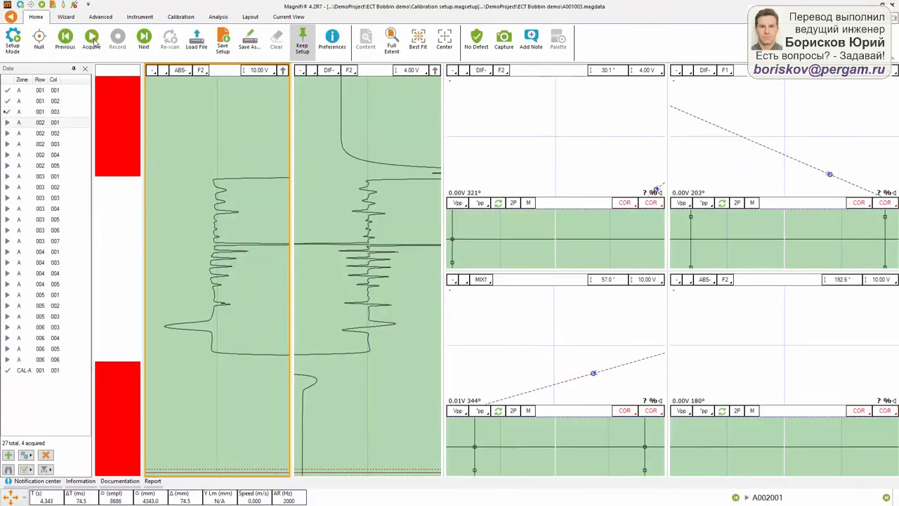
pyautogui.click(93, 41)
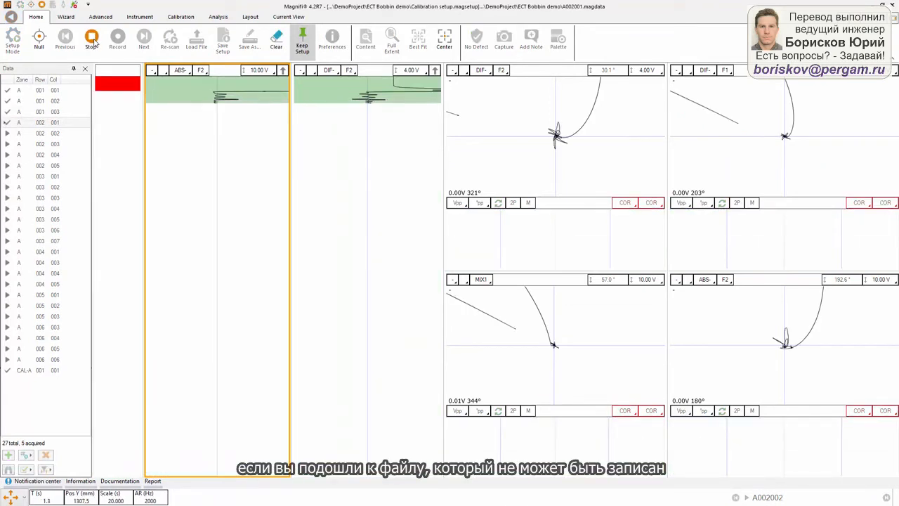
pyautogui.click(93, 41)
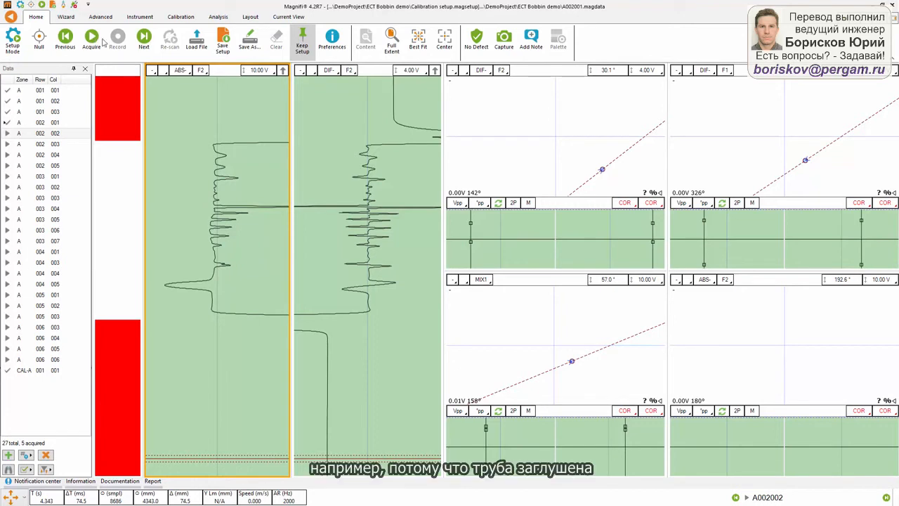
# Flag tube A 002 002 as PLG (plugged), then record tube A 002 003 with F2.
pyautogui.rightClick(42, 135)
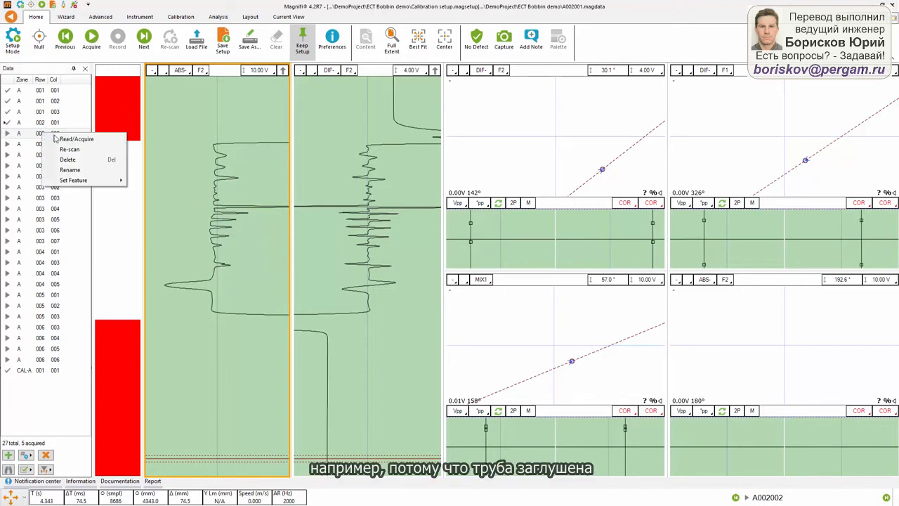
pyautogui.moveTo(83, 184)
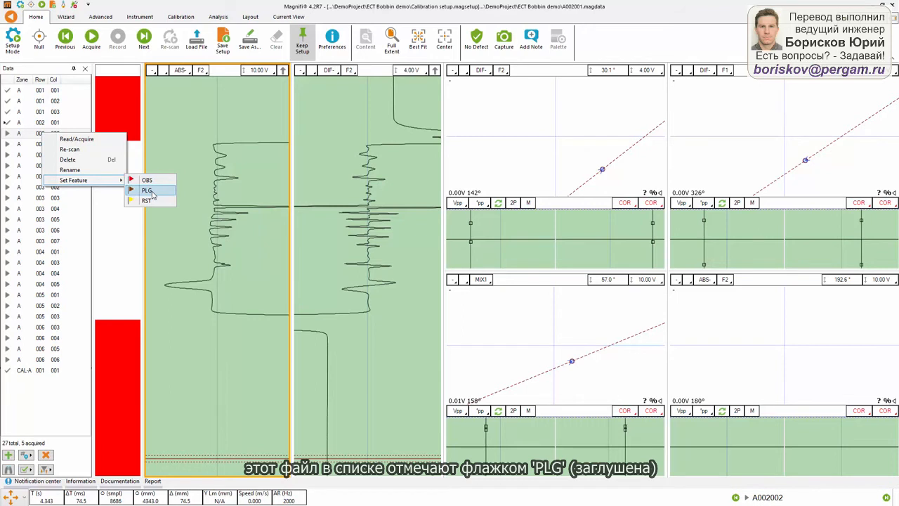
pyautogui.click(147, 191)
pyautogui.click(61, 145)
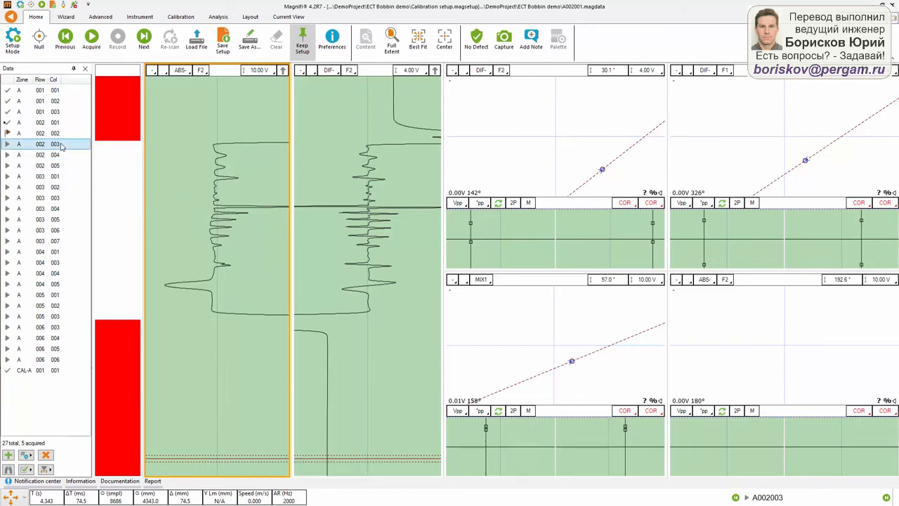
pyautogui.press('F2')
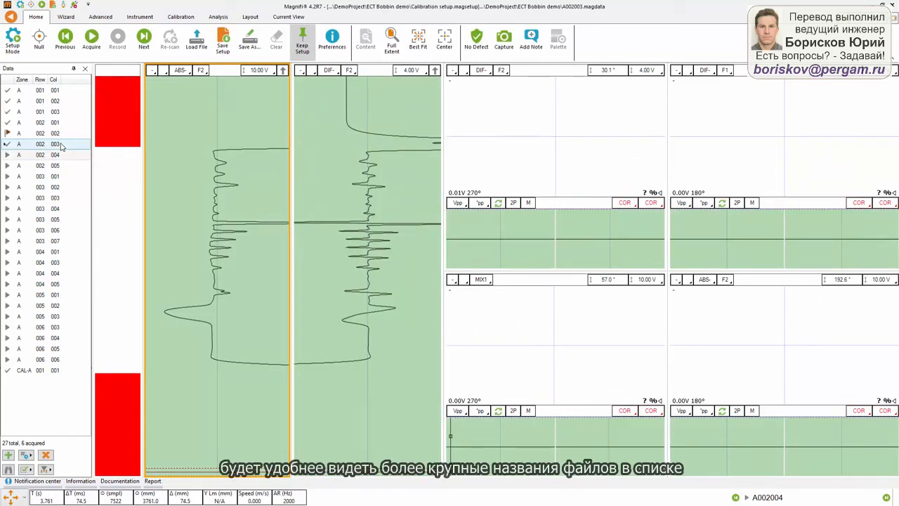
# Show the Large Acquisition tube-ID display, moved higher and enlarged.
pyautogui.click(9, 470)
pyautogui.moveTo(195, 337); pyautogui.dragTo(212, 283)
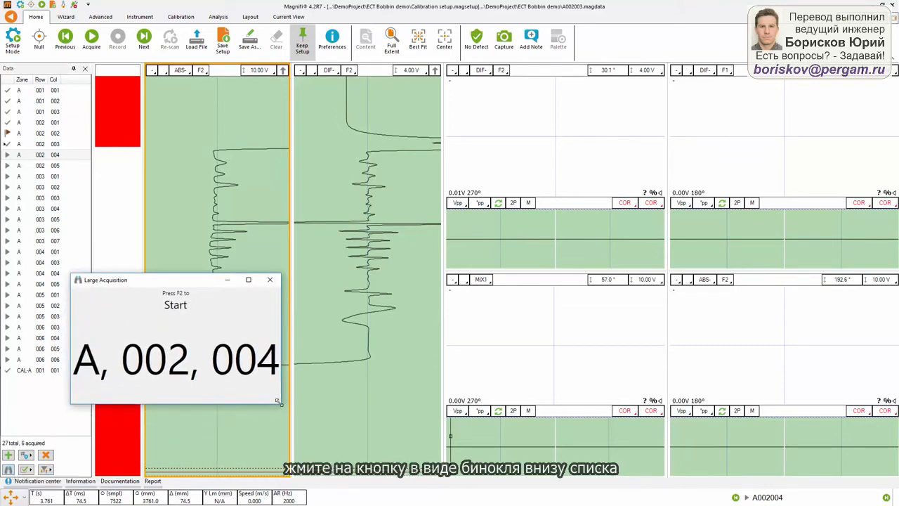
pyautogui.moveTo(278, 402); pyautogui.dragTo(360, 455)
pyautogui.moveTo(240, 285); pyautogui.dragTo(248, 285)
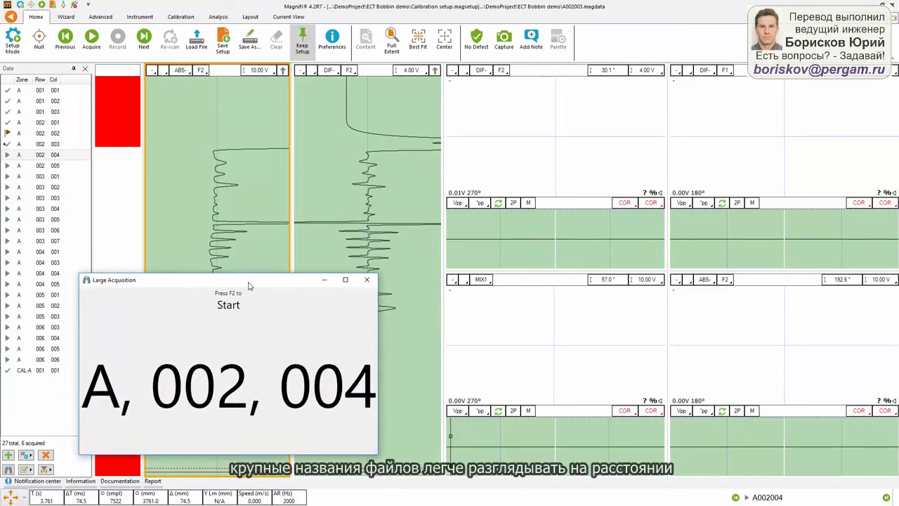
# Record tubes A 002 004, A 002 005 and A 003 001–A 003 003 with F2, then close the display.
pyautogui.press('F2')
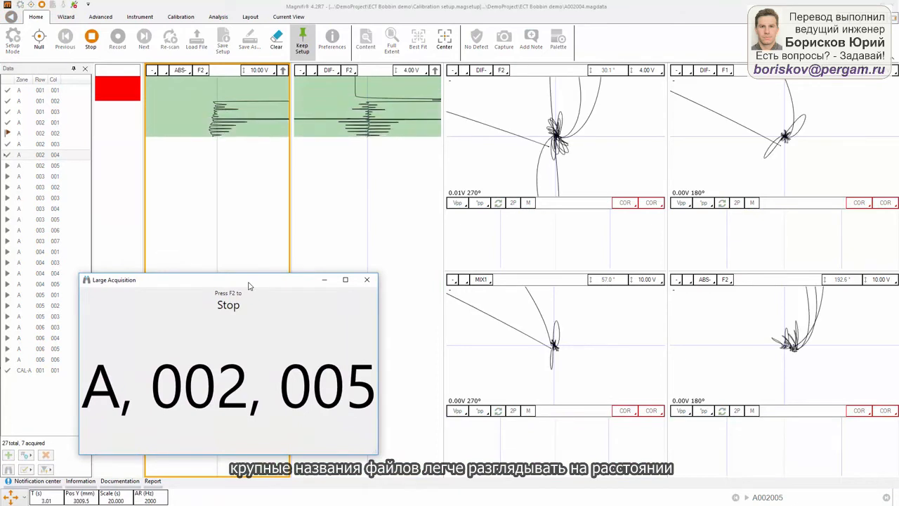
pyautogui.press('F2')
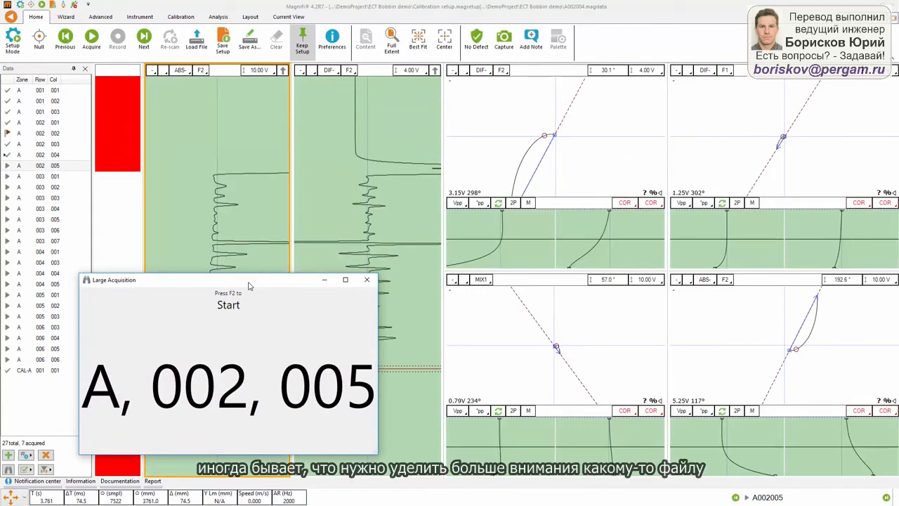
pyautogui.press('F2')
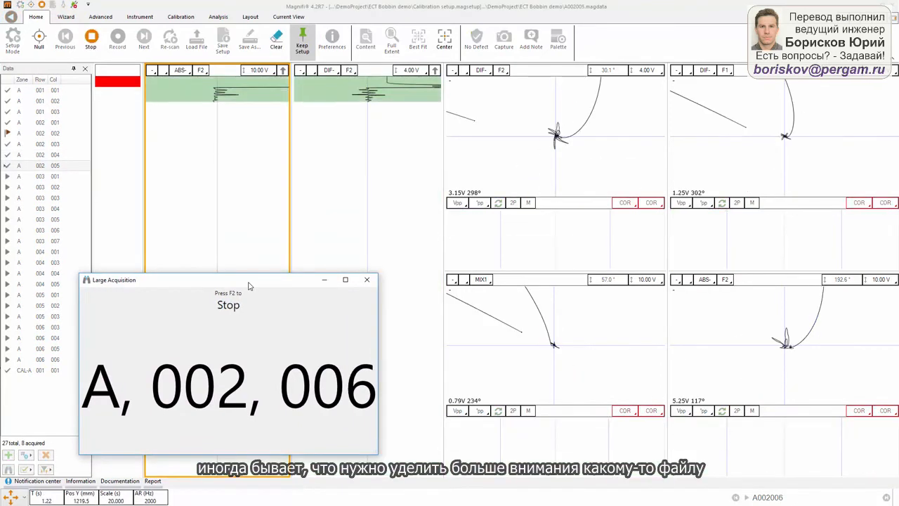
pyautogui.press('F2')
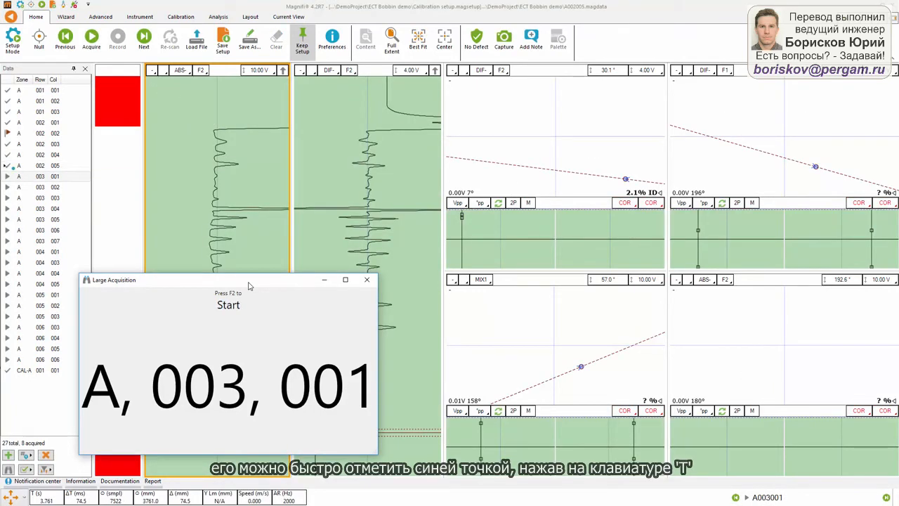
pyautogui.press('F2')
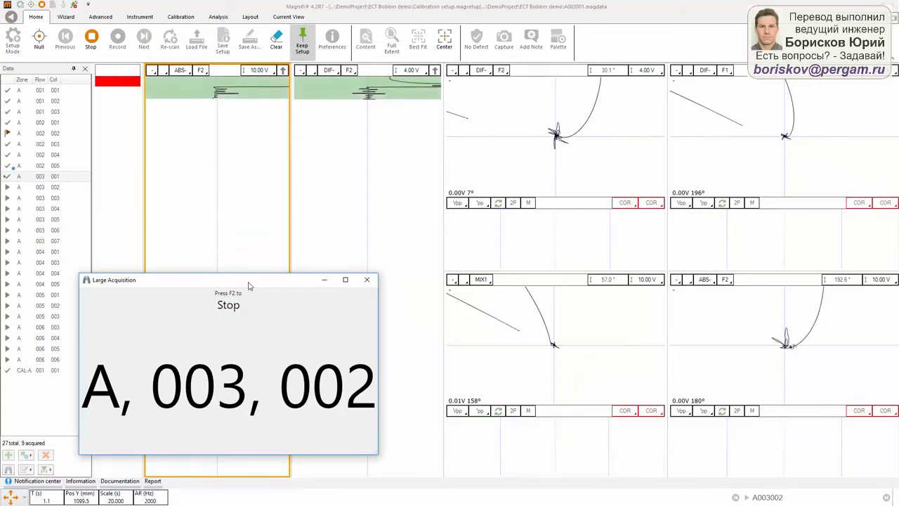
pyautogui.press('F2')
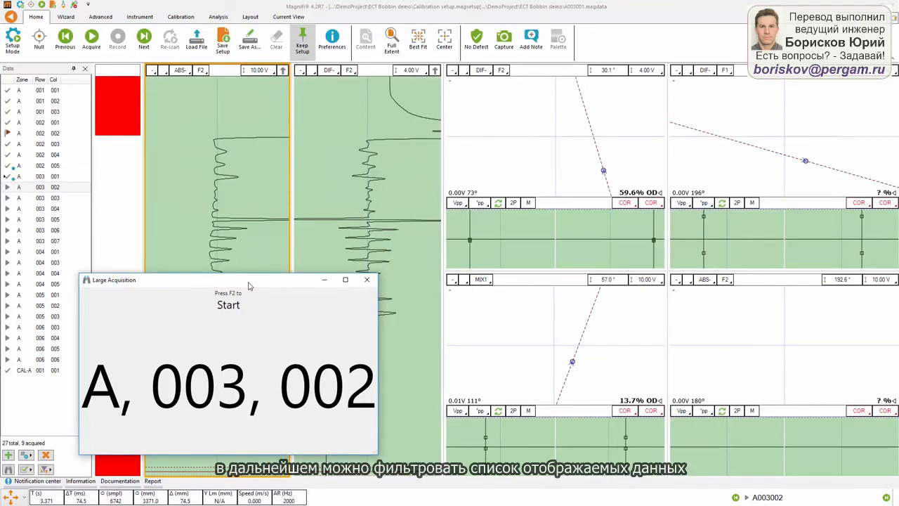
pyautogui.press('F2')
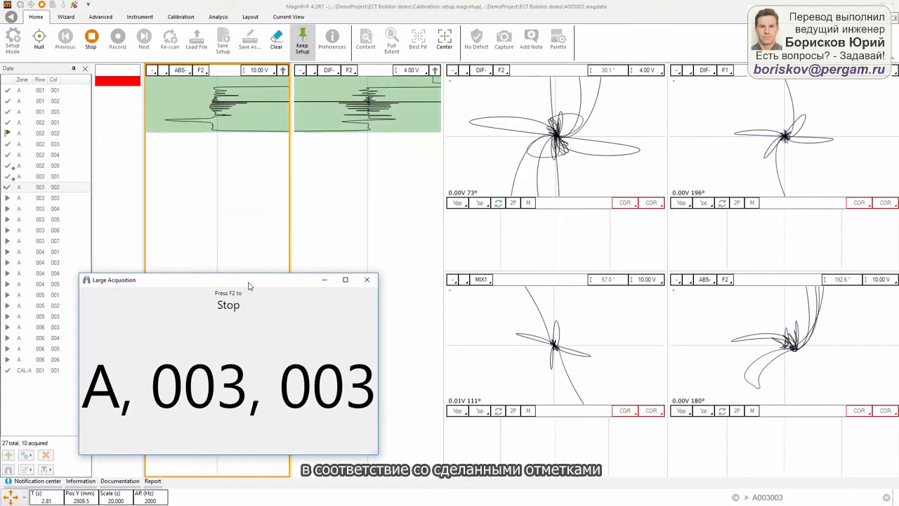
pyautogui.press('F2')
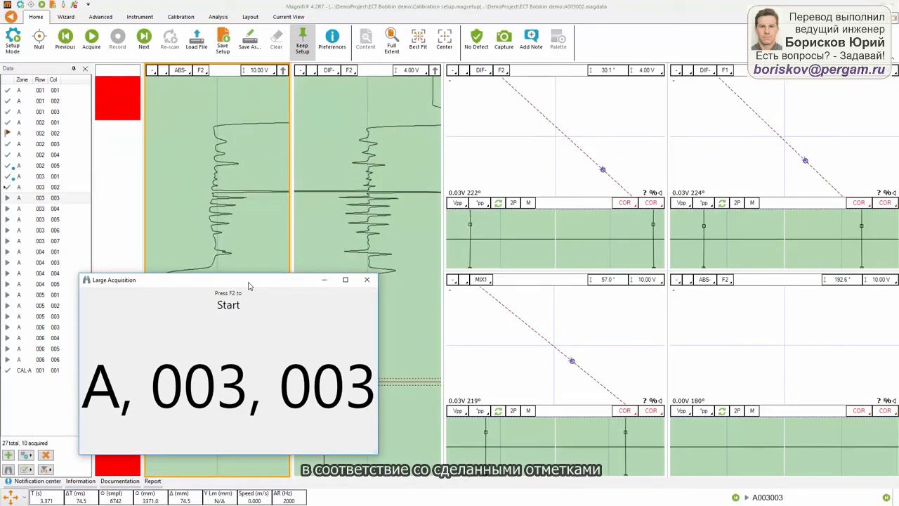
pyautogui.press('F2')
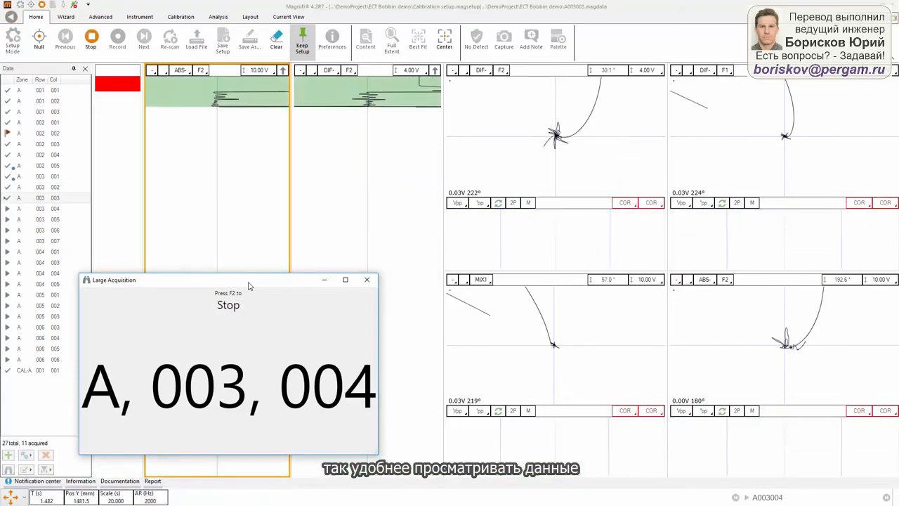
pyautogui.press('F2')
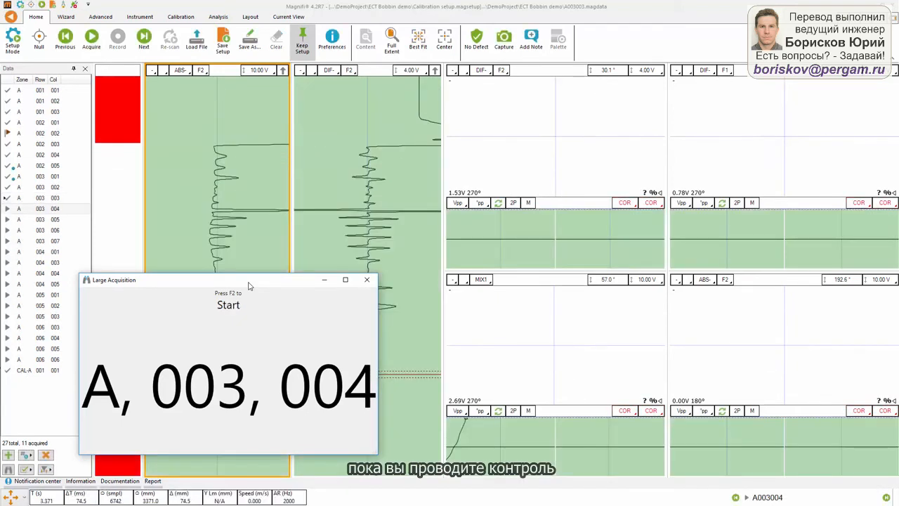
pyautogui.click(366, 279)
# Disconnect, open A001001.magdata and zoom the strip charts onto the flaw (1.65 V at 67°).
pyautogui.click(14, 41)
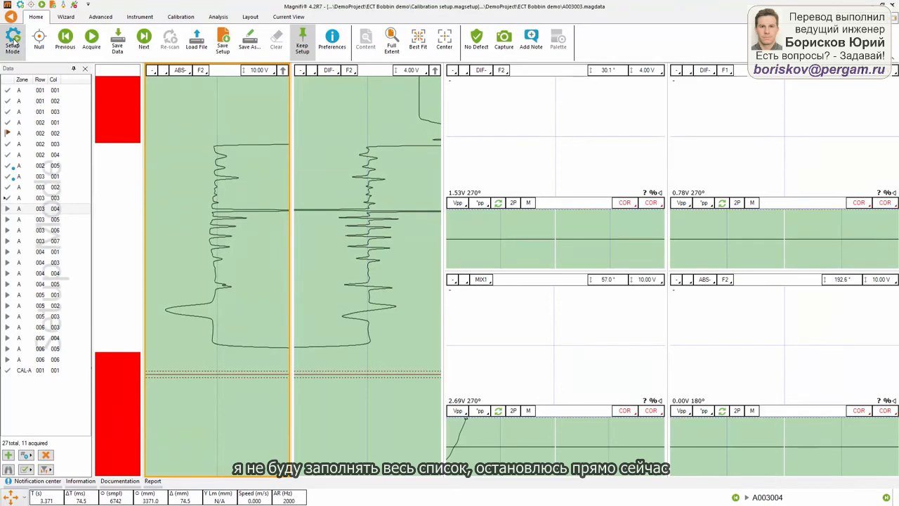
pyautogui.click(76, 7)
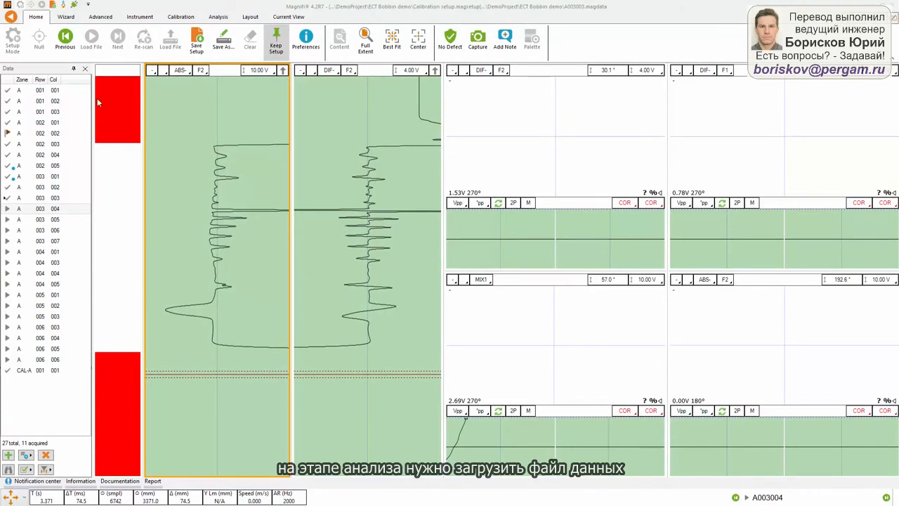
pyautogui.doubleClick(34, 91)
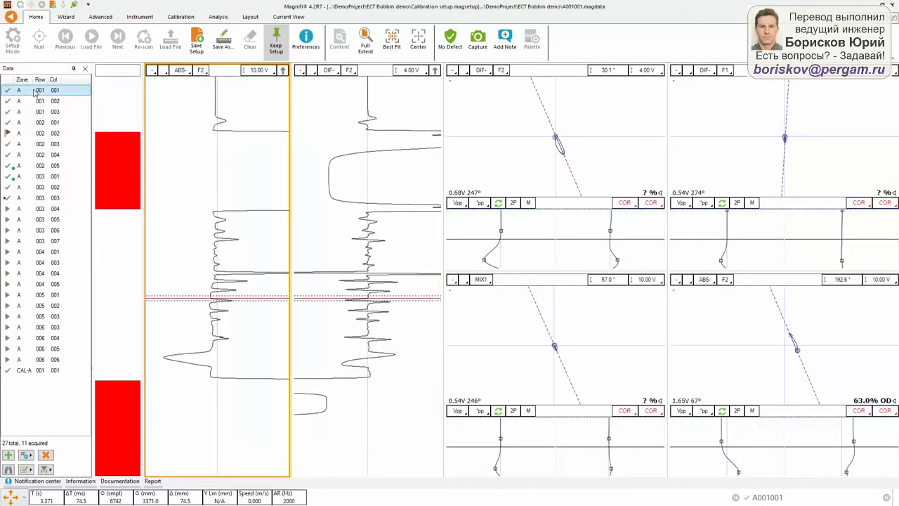
pyautogui.moveTo(262, 195); pyautogui.dragTo(271, 407)
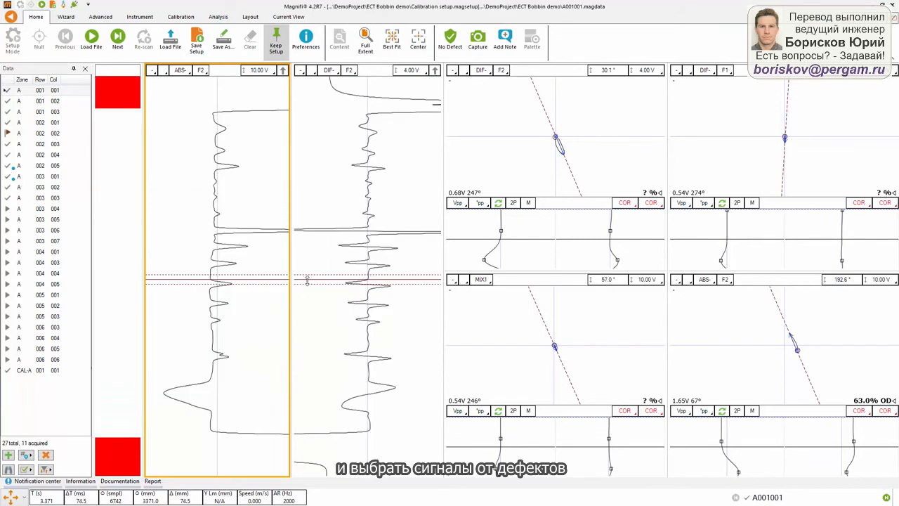
pyautogui.moveTo(307, 280); pyautogui.dragTo(307, 296)
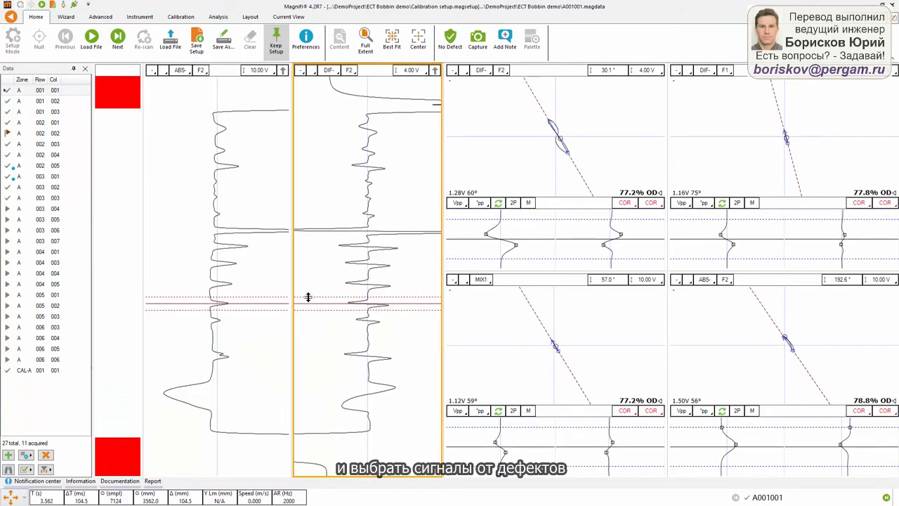
# Code the first A001001 indication as PIT and add it to the data list.
pyautogui.click(635, 205)
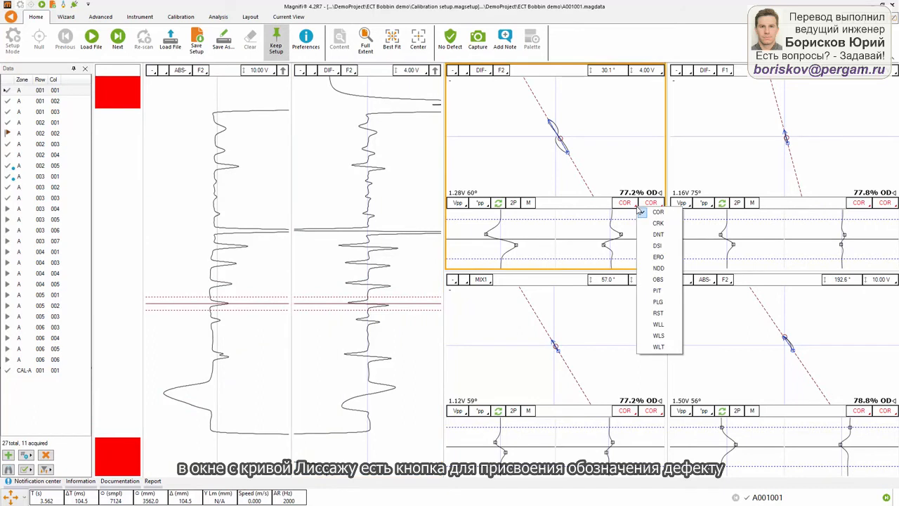
pyautogui.click(658, 292)
pyautogui.click(625, 203)
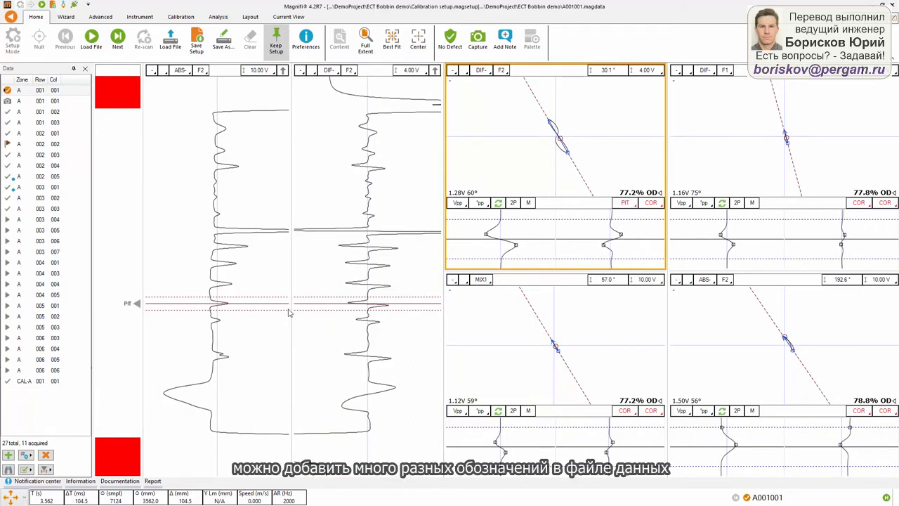
# Code a second indication further up as WLL, then load A001002.magdata.
pyautogui.moveTo(281, 303); pyautogui.dragTo(282, 263)
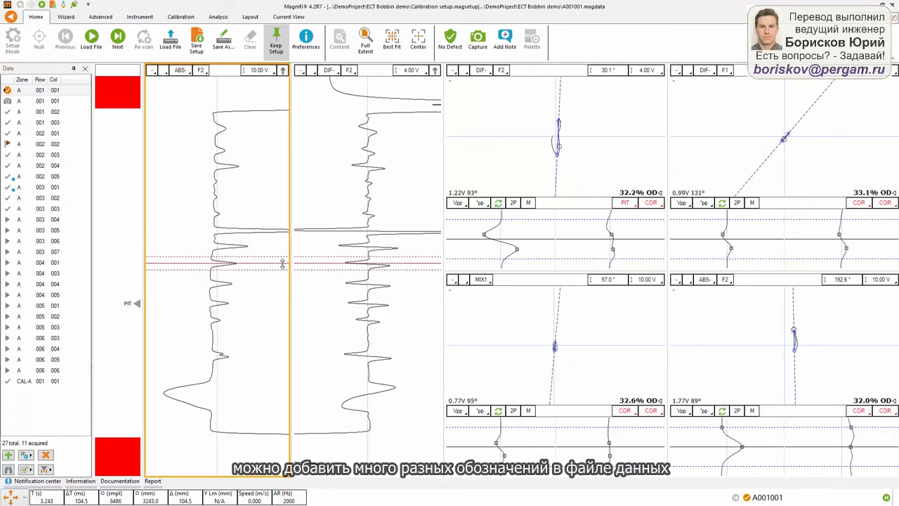
pyautogui.click(651, 203)
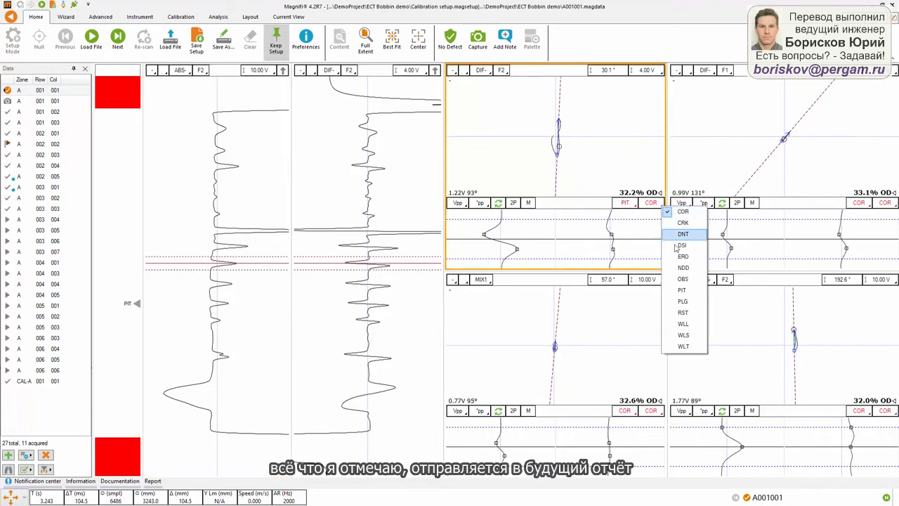
pyautogui.click(683, 324)
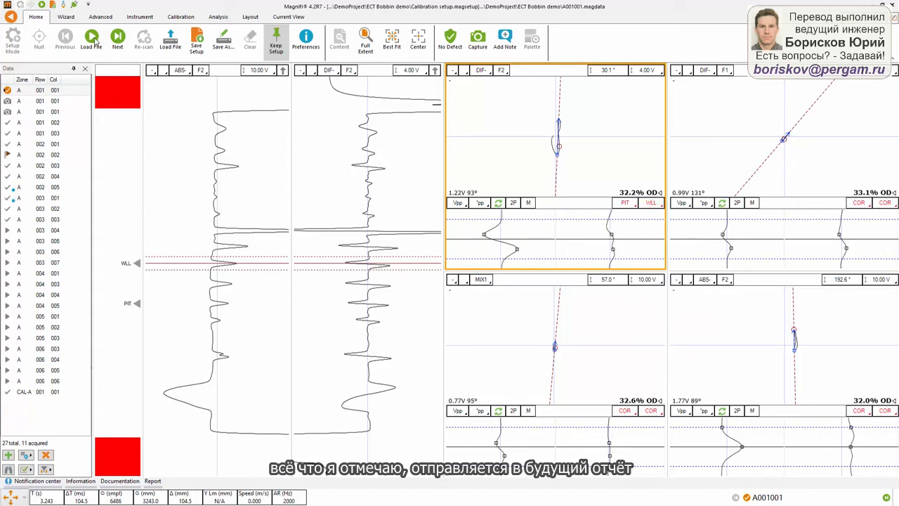
pyautogui.click(118, 39)
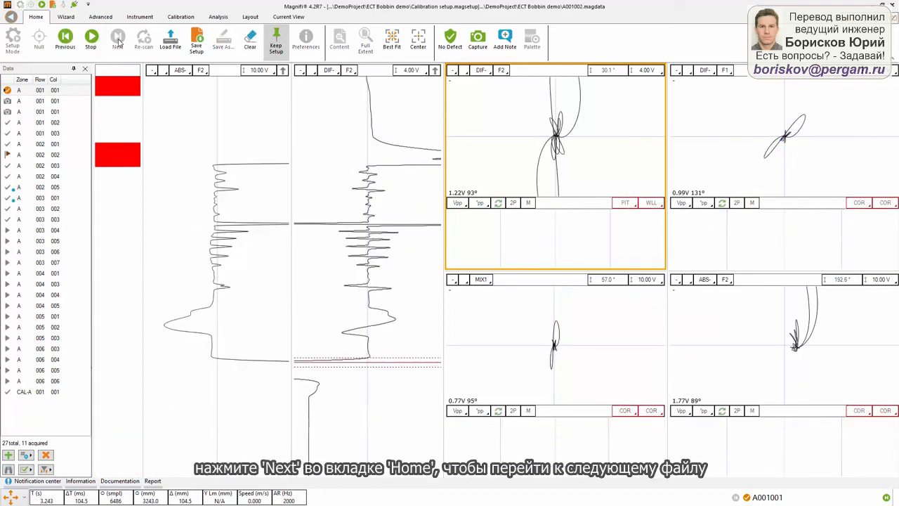
# Tag the defect signal on A001002's DIF strip chart as PIT.
pyautogui.click(361, 220)
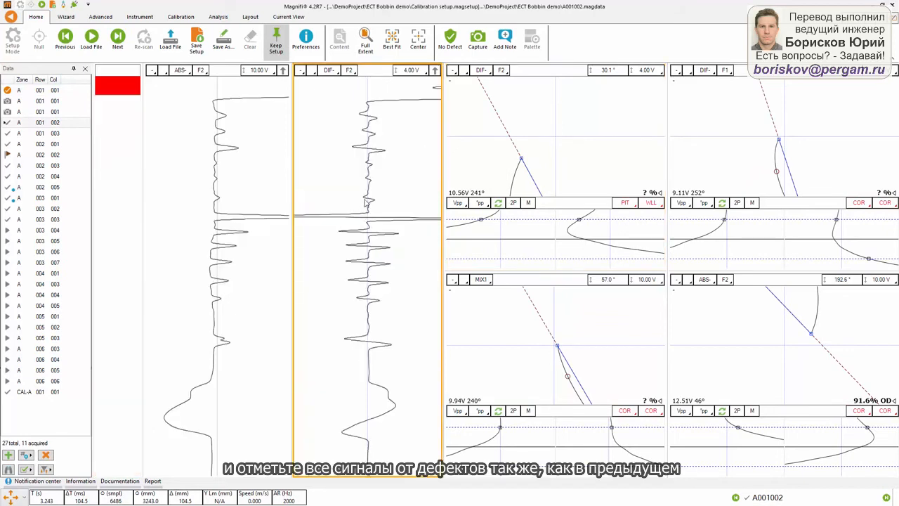
pyautogui.moveTo(365, 204); pyautogui.dragTo(363, 280)
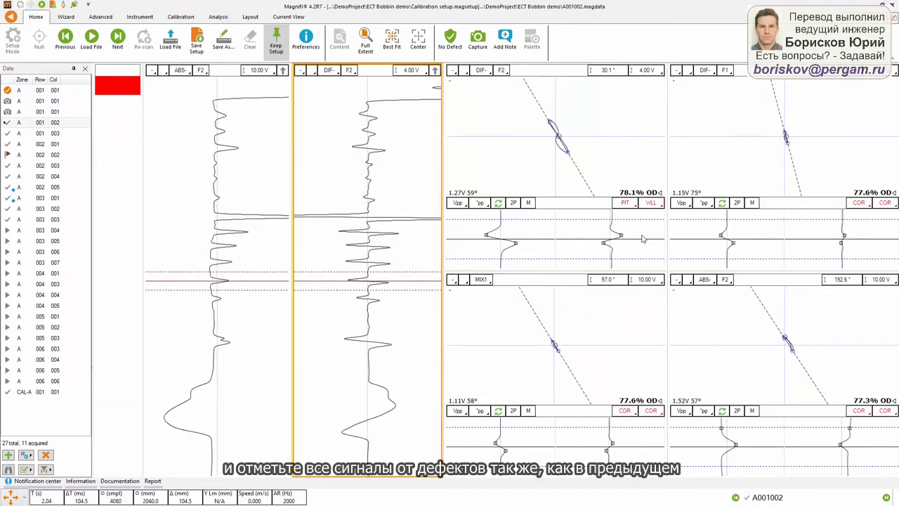
pyautogui.click(624, 203)
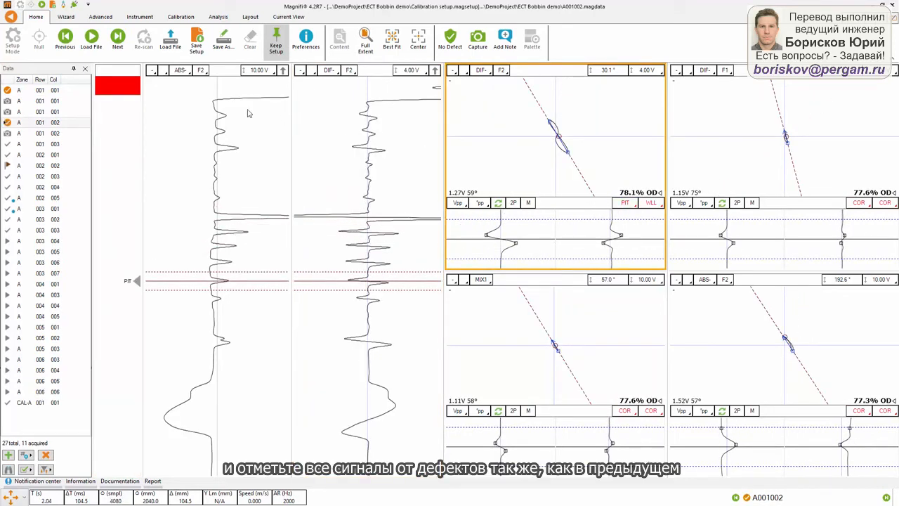
# Mark tube A001003 as NDD with no defect, then tag A002001's strong signal as PIT.
pyautogui.click(117, 36)
pyautogui.click(337, 261)
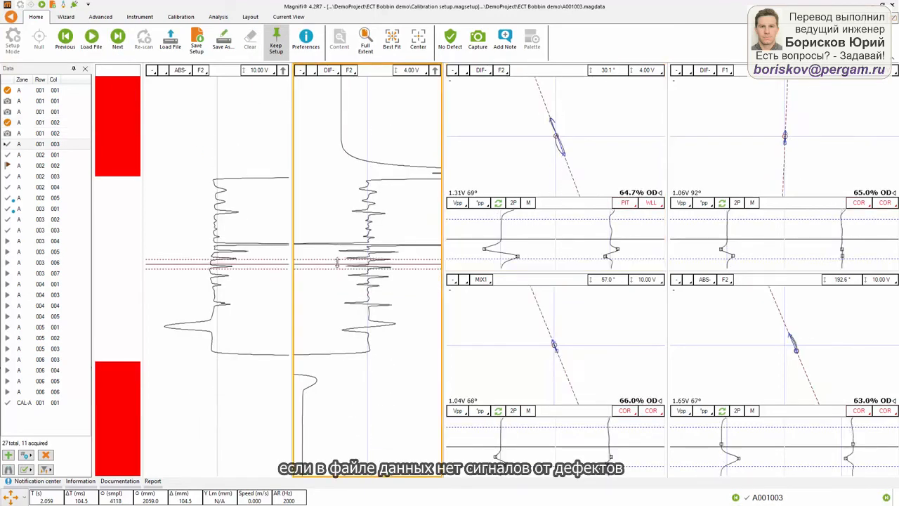
pyautogui.moveTo(337, 261); pyautogui.dragTo(355, 294)
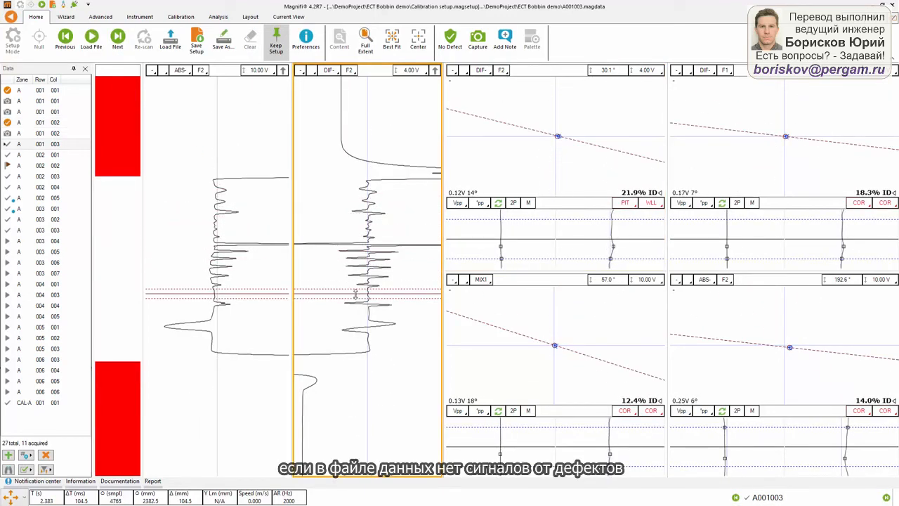
pyautogui.click(658, 204)
pyautogui.click(681, 271)
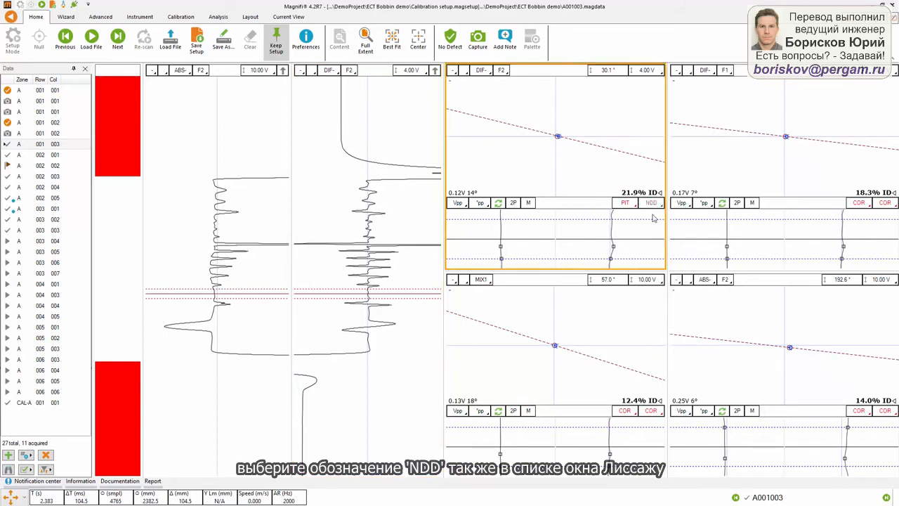
pyautogui.click(450, 42)
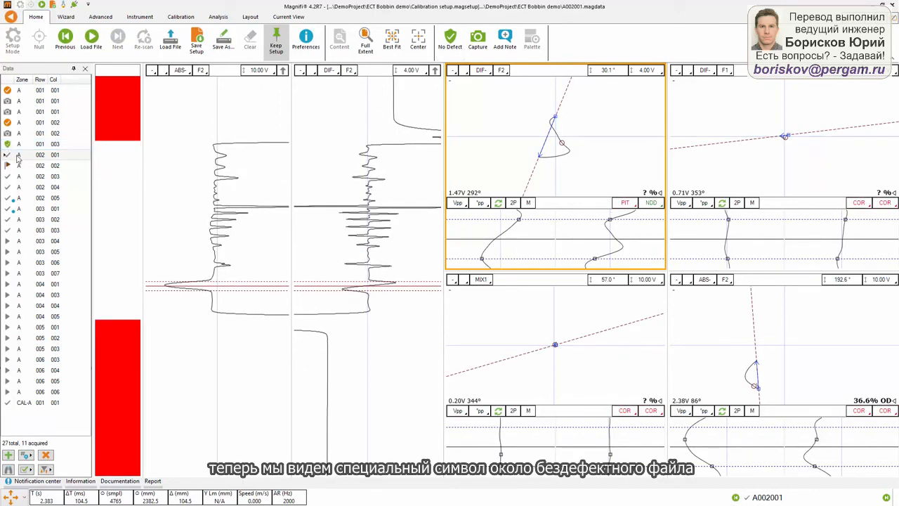
pyautogui.moveTo(345, 285); pyautogui.dragTo(346, 237)
pyautogui.click(626, 203)
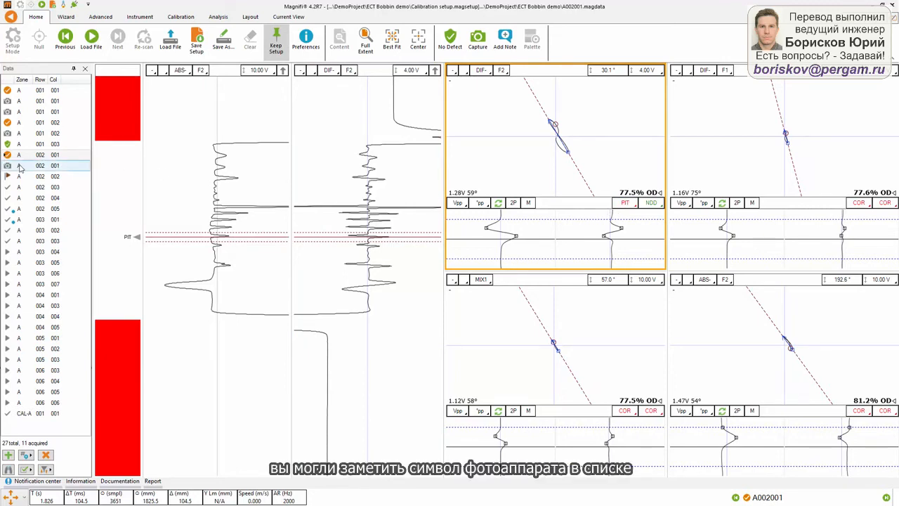
# Review tube 002 001's saved screenshot, then attach the note 'Make a note' to A002001.magdata.
pyautogui.click(20, 167)
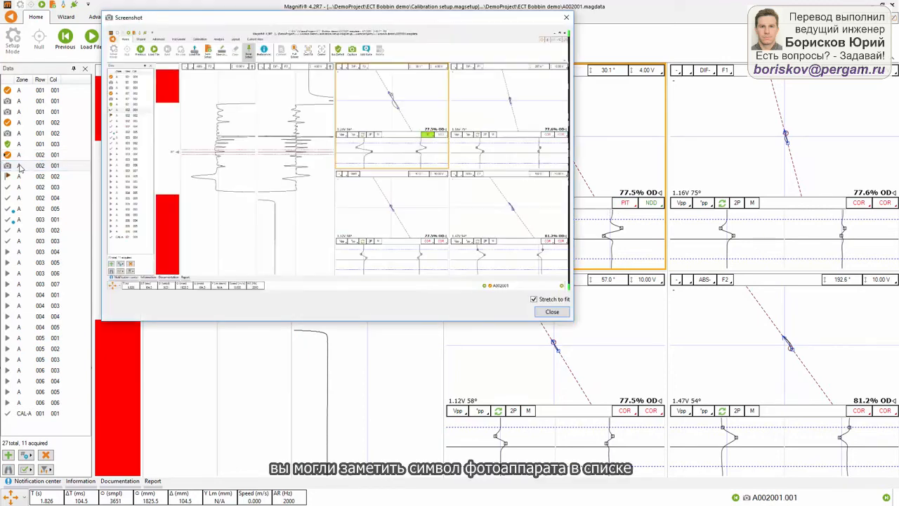
pyautogui.click(566, 19)
pyautogui.click(4, 157)
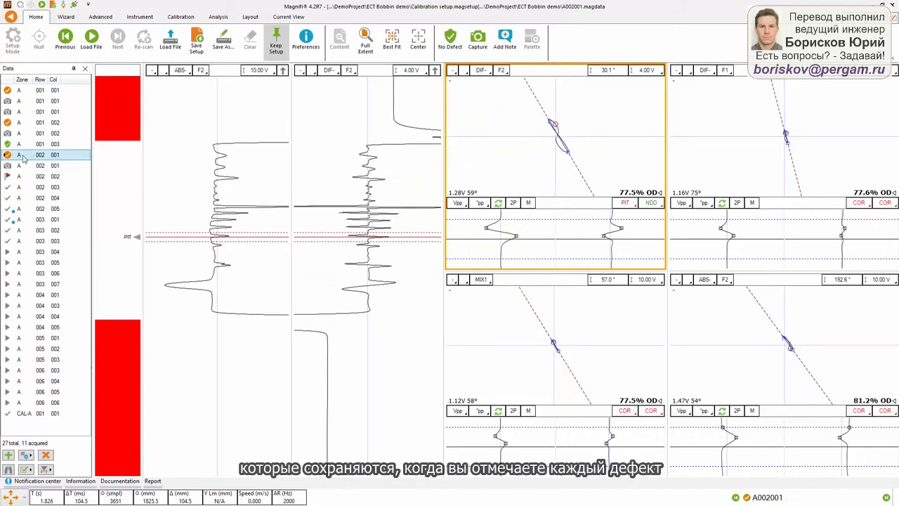
pyautogui.click(505, 38)
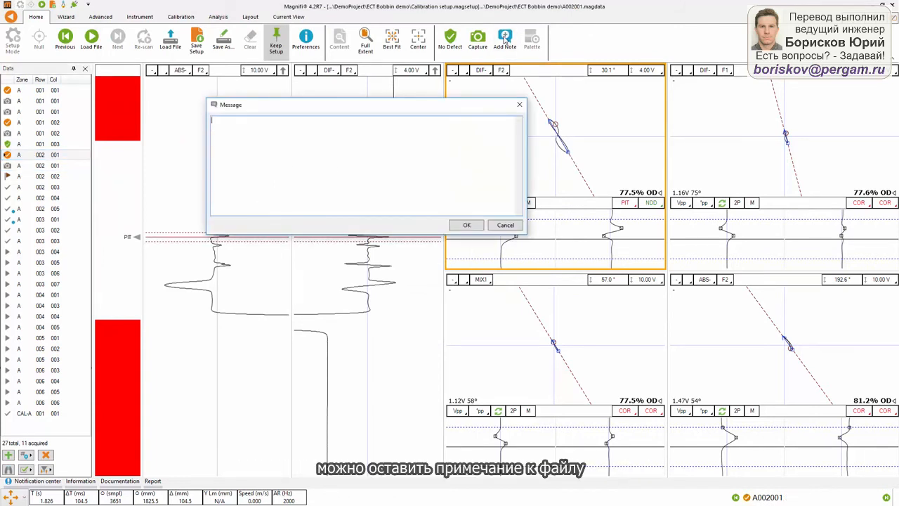
pyautogui.write('Make a note')
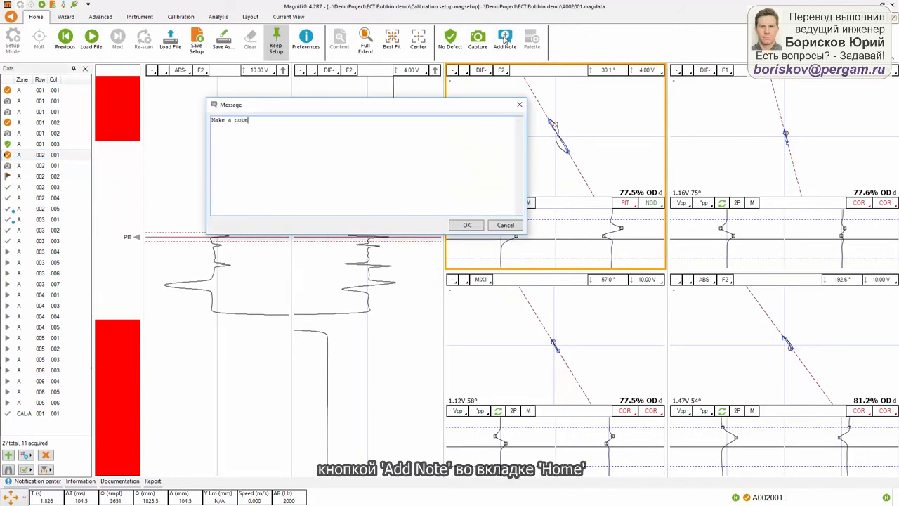
pyautogui.click(467, 225)
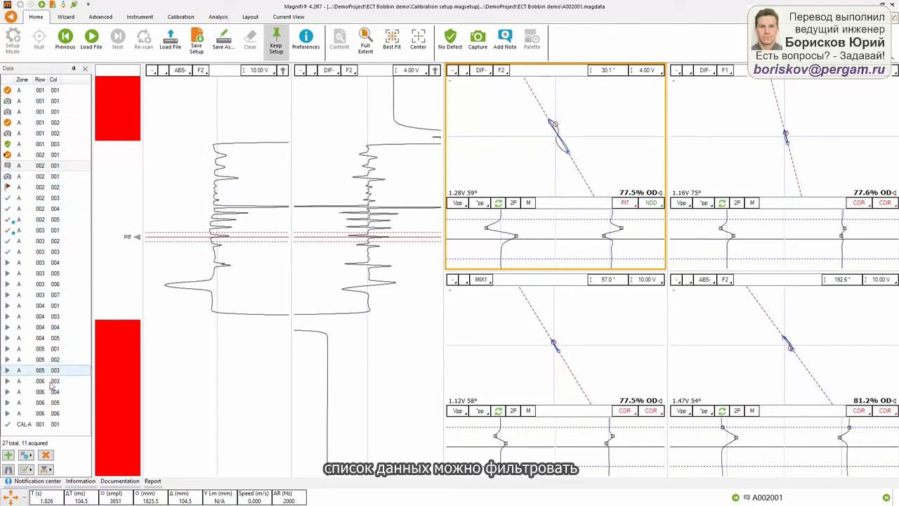
# Filter the data list to hide notes and screenshots, then open tube 002 003's data.
pyautogui.click(46, 469)
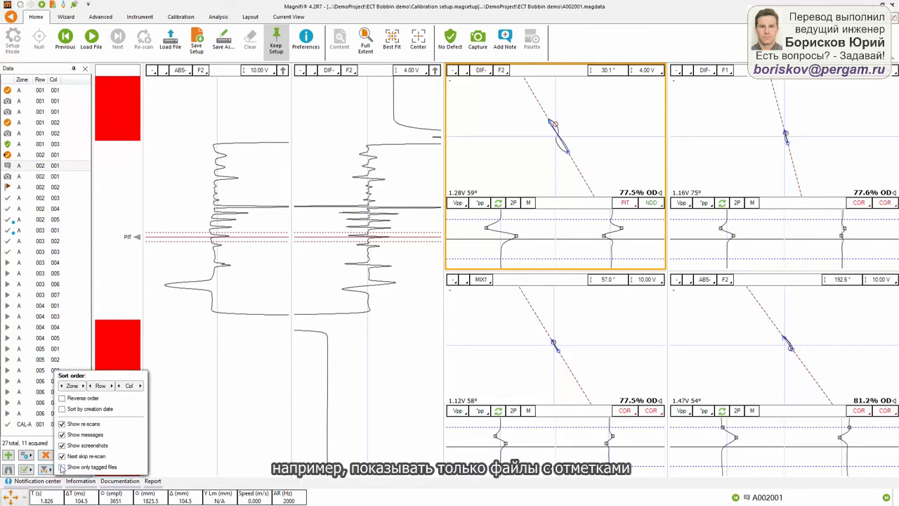
pyautogui.click(61, 467)
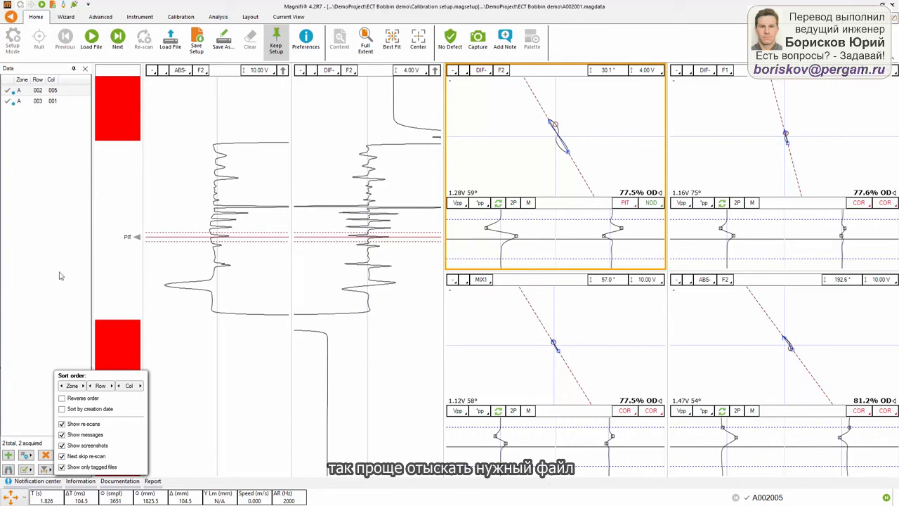
pyautogui.click(62, 466)
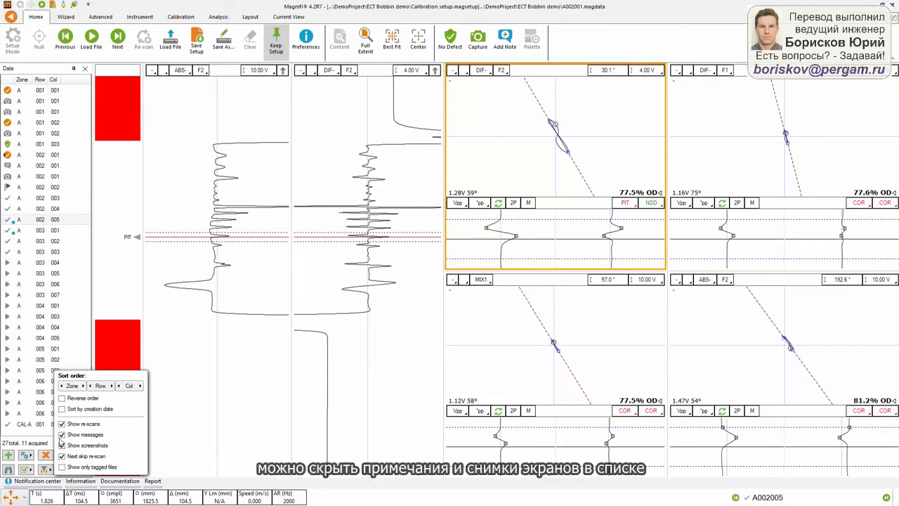
pyautogui.click(62, 435)
pyautogui.click(63, 445)
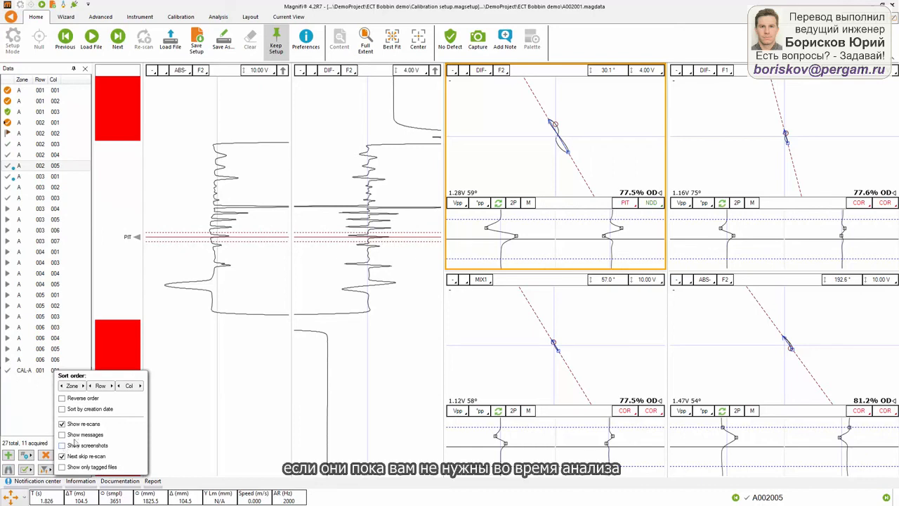
pyautogui.click(14, 144)
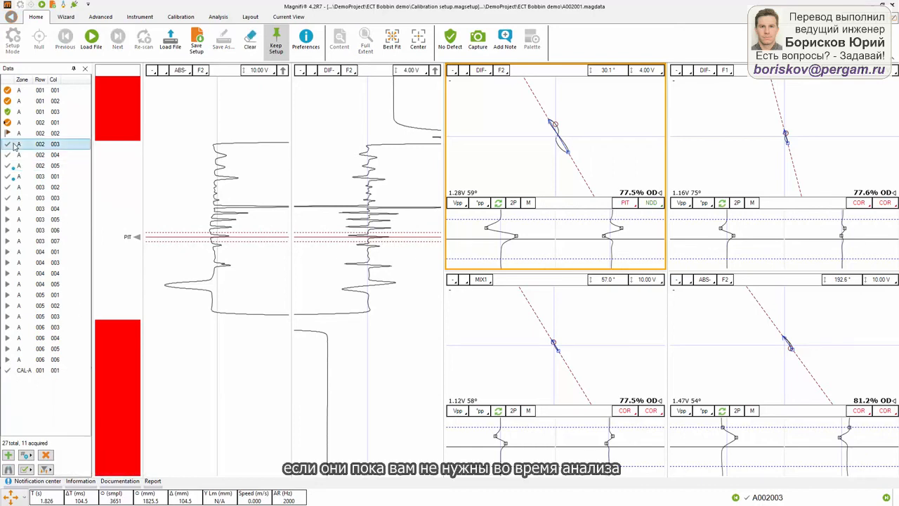
# Record tube 002 003 as no defect and tag the next signal as COR.
pyautogui.click(651, 203)
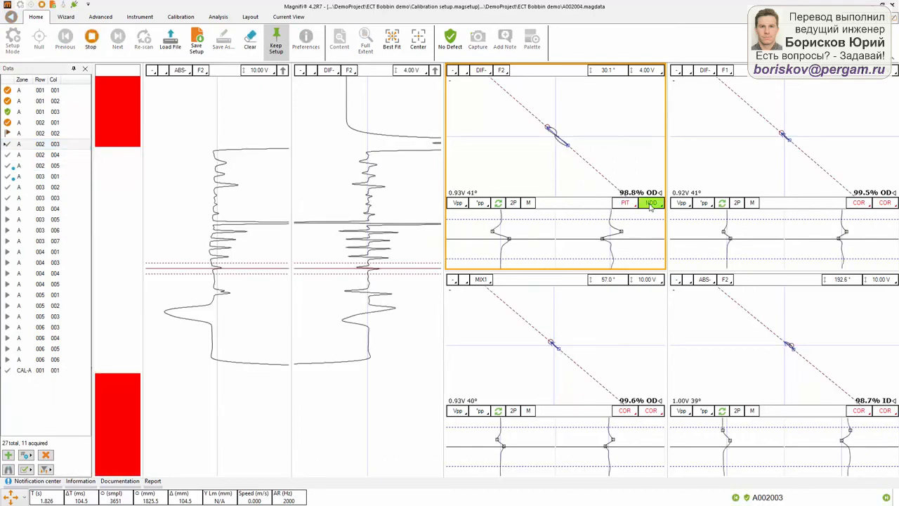
pyautogui.moveTo(400, 222); pyautogui.dragTo(400, 254)
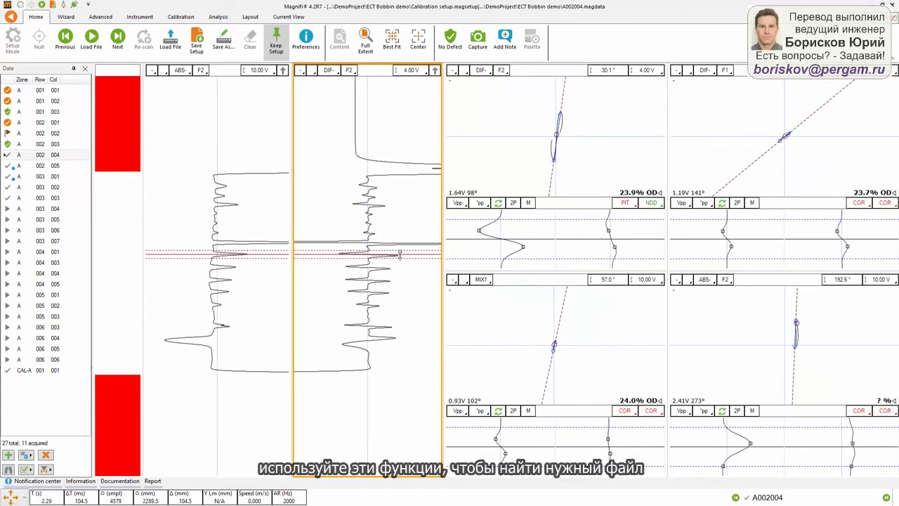
pyautogui.click(858, 203)
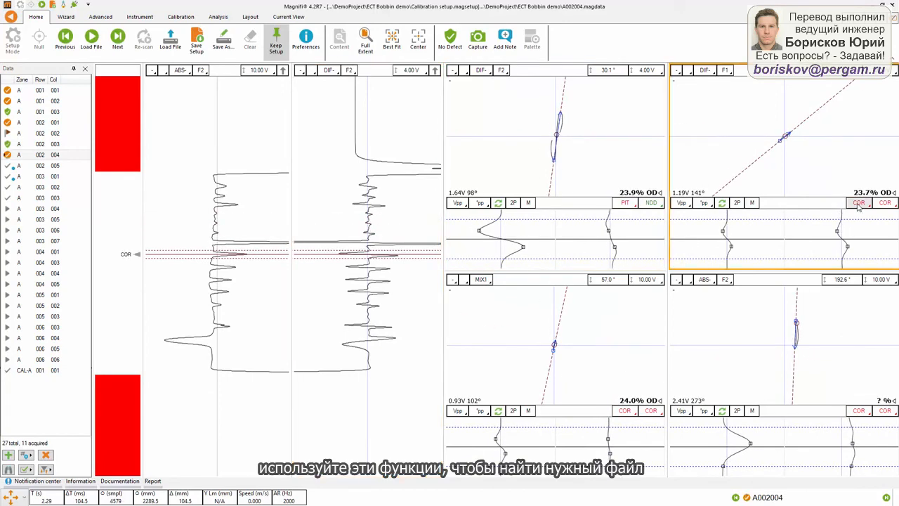
# Open tube 002 005 and tag two ABS signals as PIT defects.
pyautogui.click(39, 168)
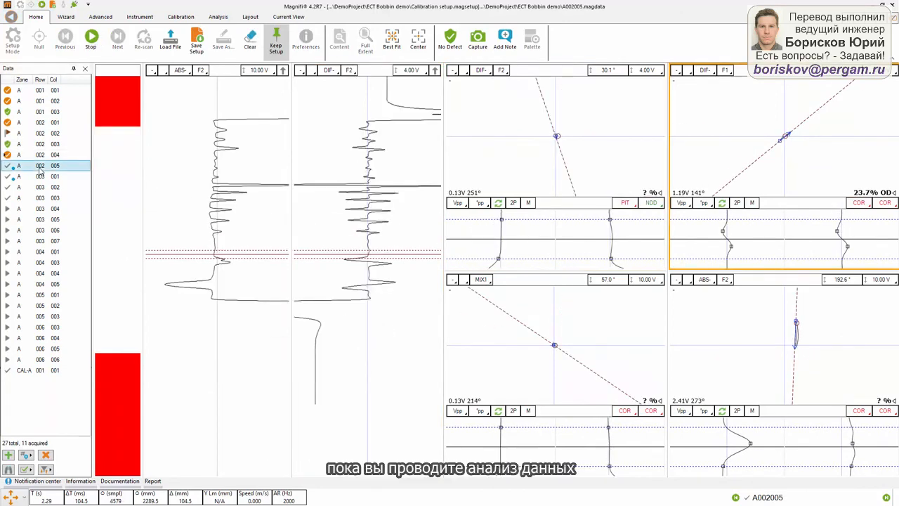
pyautogui.click(246, 239)
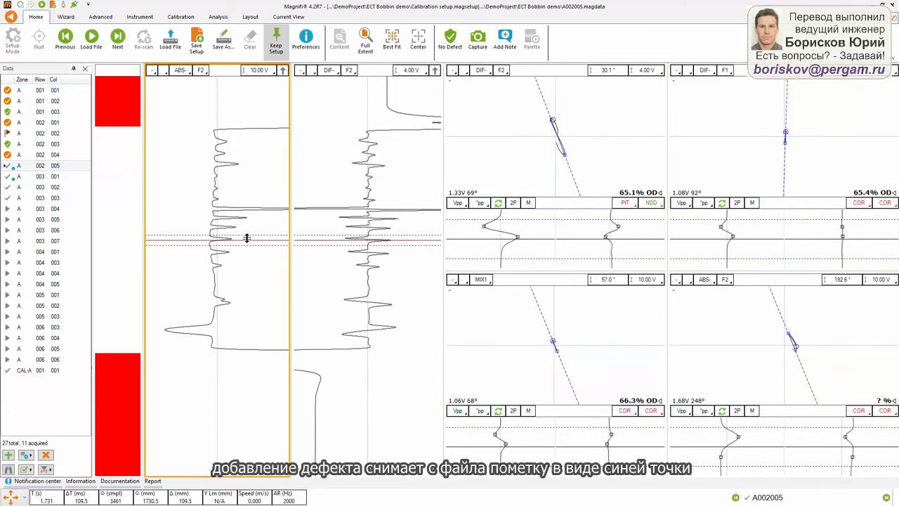
pyautogui.click(624, 203)
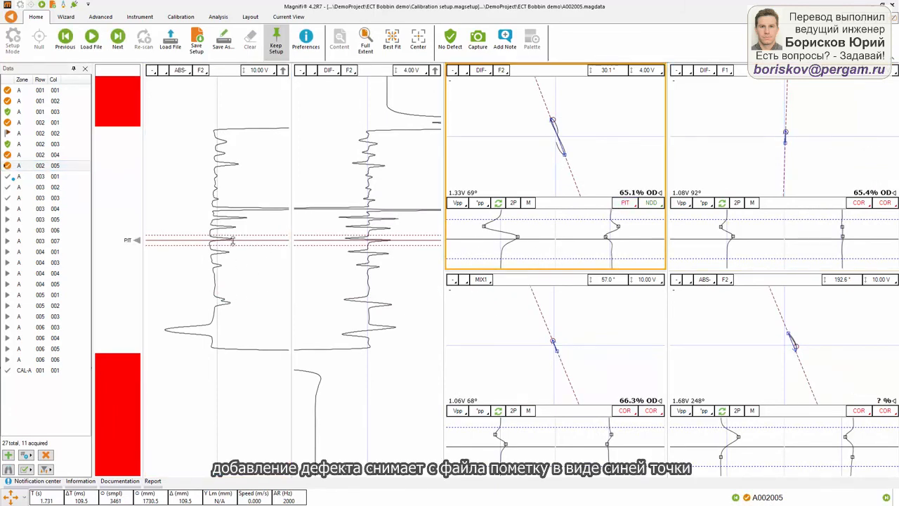
pyautogui.moveTo(239, 241); pyautogui.dragTo(243, 265)
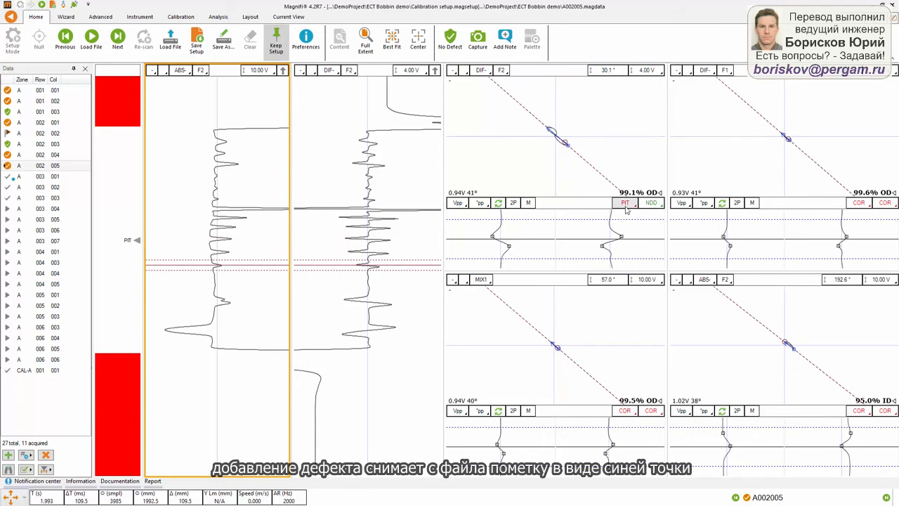
pyautogui.moveTo(364, 265); pyautogui.dragTo(380, 266)
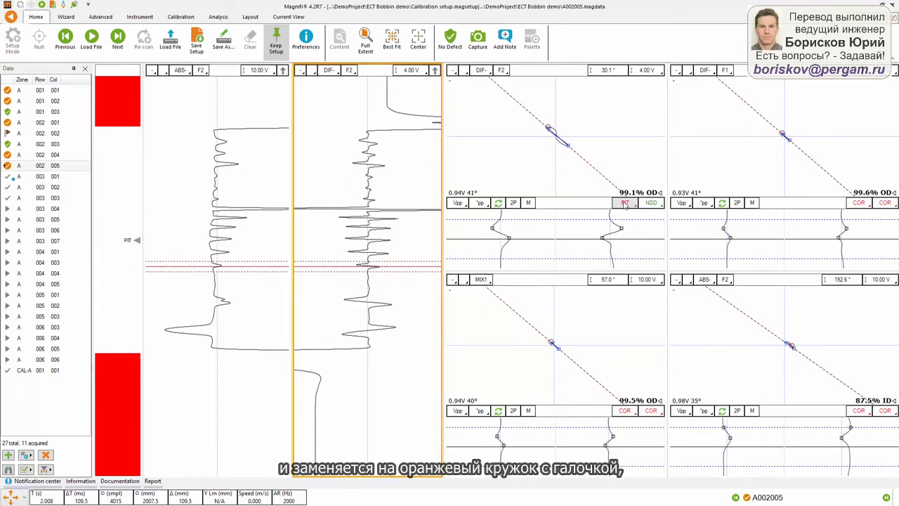
pyautogui.click(624, 203)
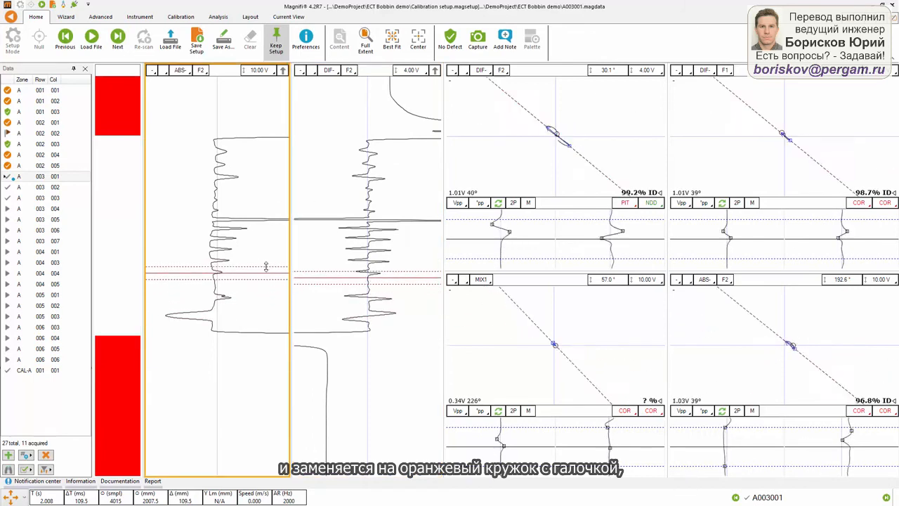
# Record no defect for tubes 003 001, 003 002 and 003 003.
pyautogui.moveTo(266, 266); pyautogui.dragTo(266, 259)
pyautogui.click(651, 203)
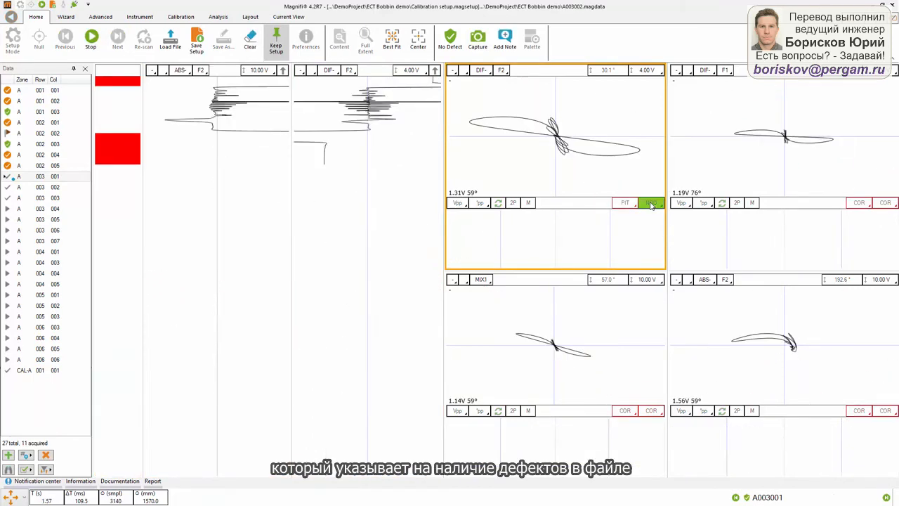
pyautogui.click(651, 203)
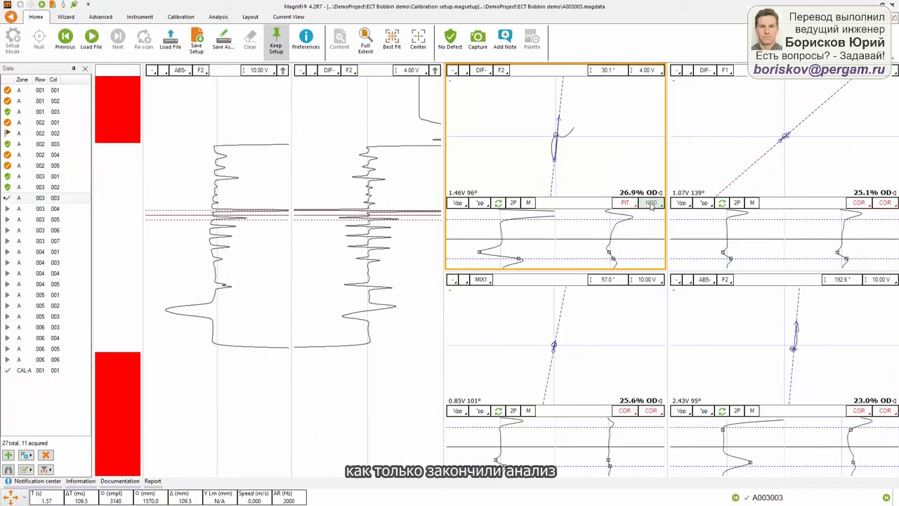
pyautogui.click(651, 203)
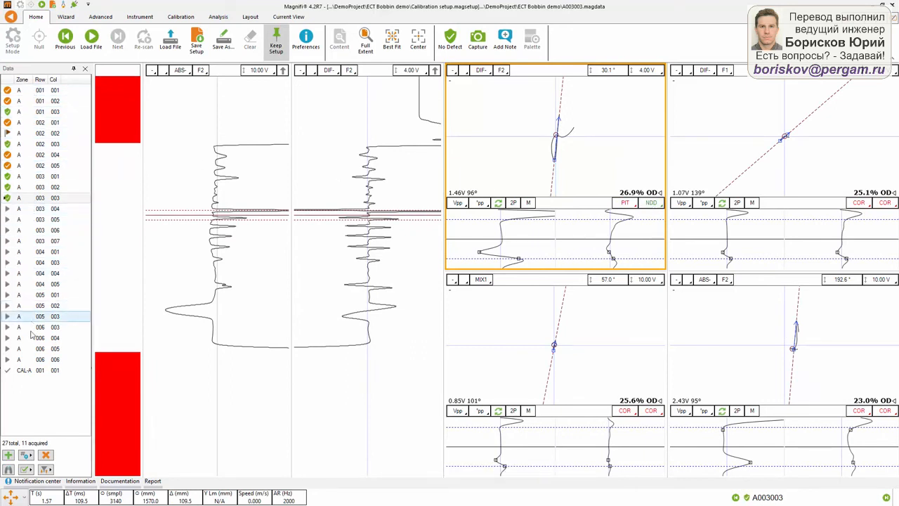
pyautogui.click(211, 328)
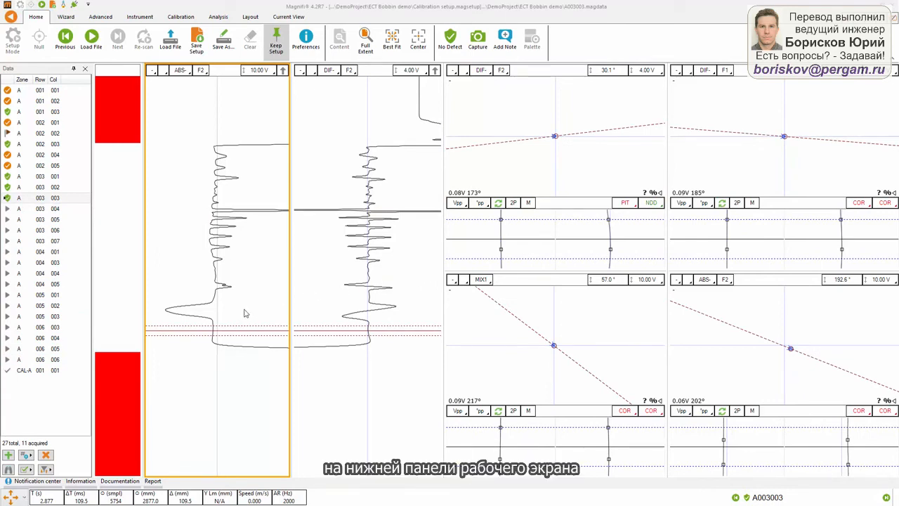
# From the defect table, load the PIT indication in tube A001002 and step through its 78.1% differential signal.
pyautogui.click(153, 481)
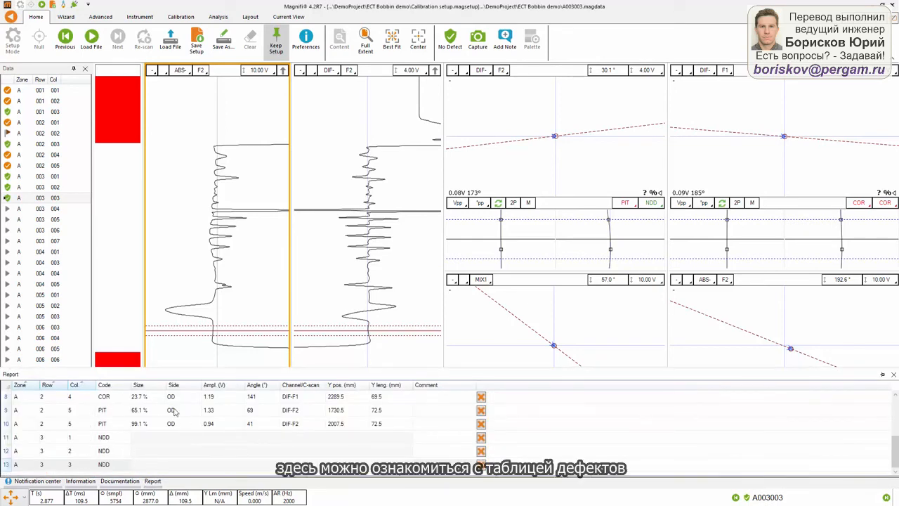
pyautogui.moveTo(894, 455); pyautogui.dragTo(893, 429)
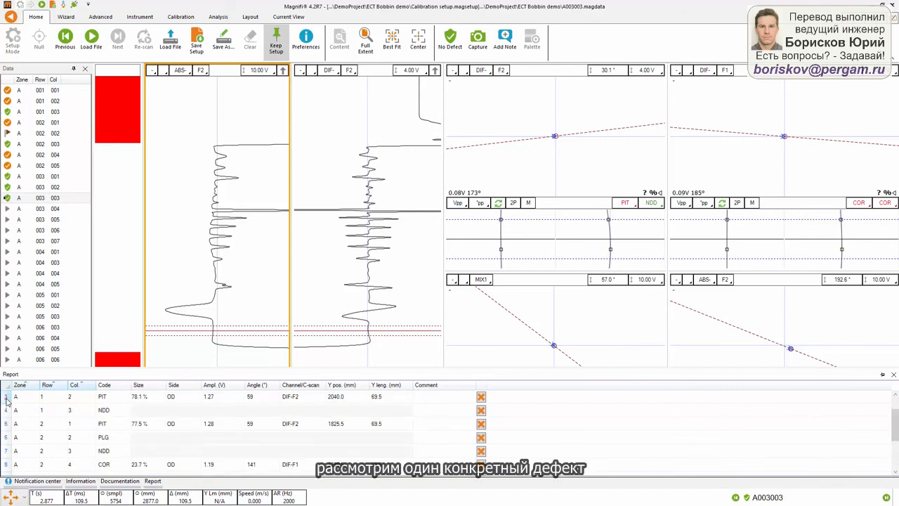
pyautogui.click(7, 398)
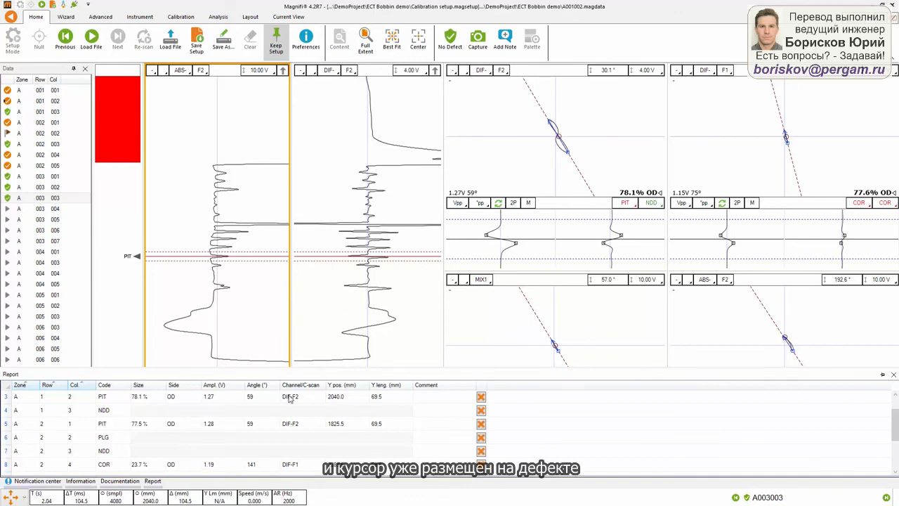
pyautogui.click(325, 289)
pyautogui.moveTo(325, 288); pyautogui.dragTo(331, 257)
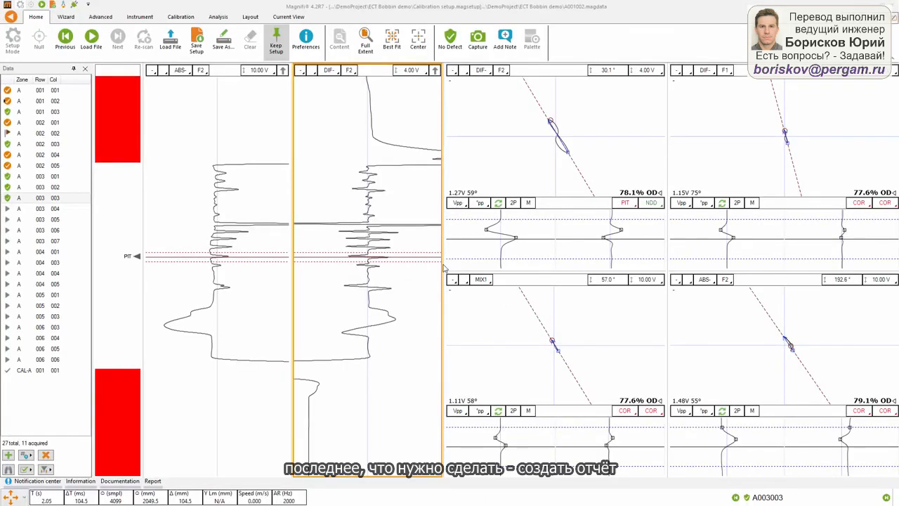
# Start a new report with component picture HX2.JPG and 30 tubes, continuing to the summary page.
pyautogui.click(12, 17)
pyautogui.click(369, 242)
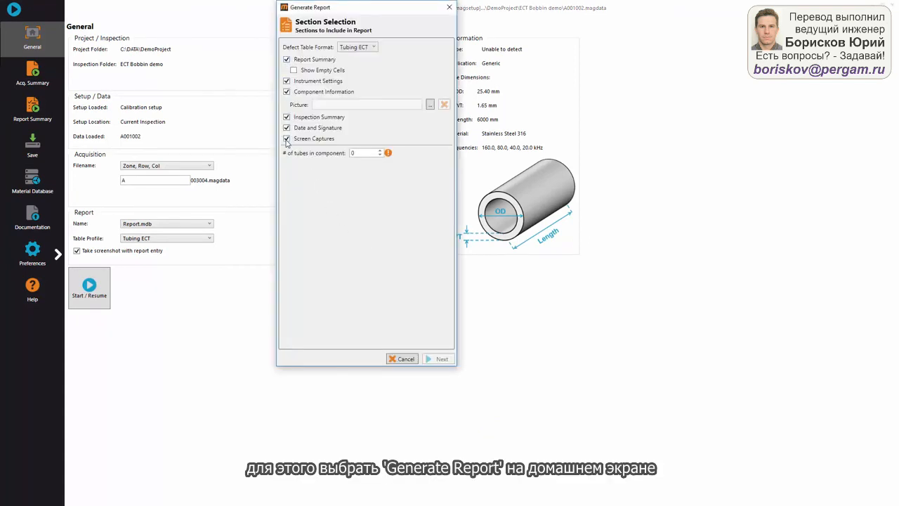
pyautogui.click(431, 104)
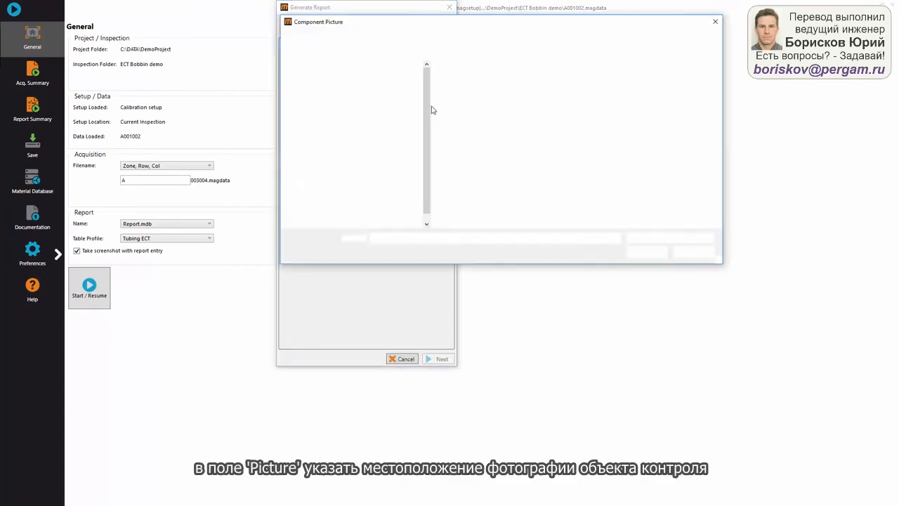
pyautogui.click(519, 87)
pyautogui.click(644, 253)
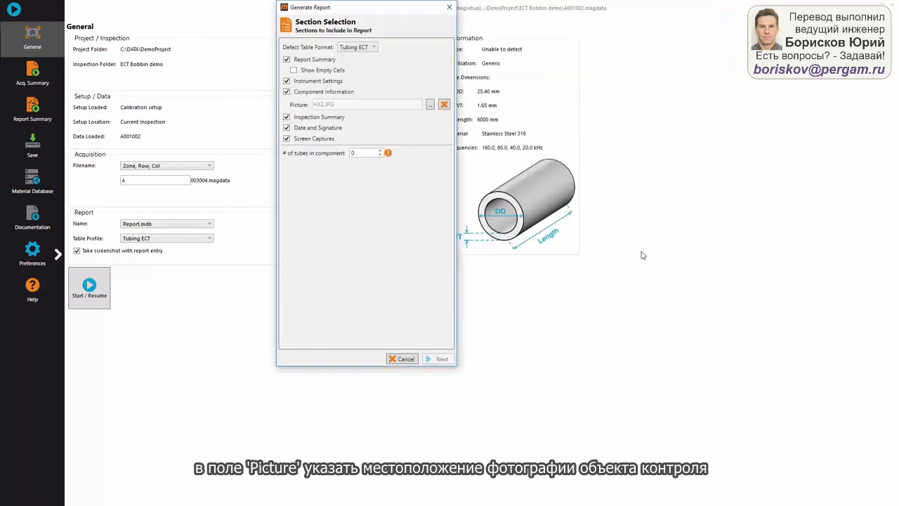
pyautogui.click(364, 154)
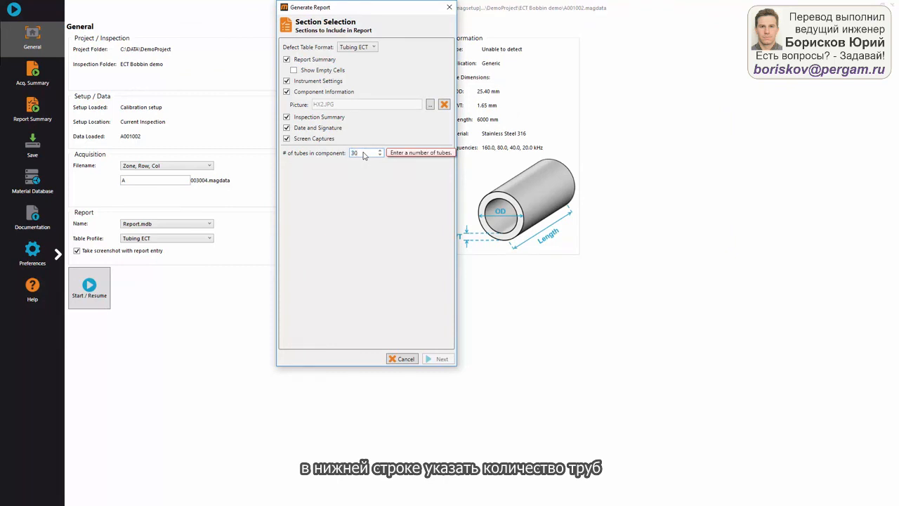
pyautogui.click(439, 359)
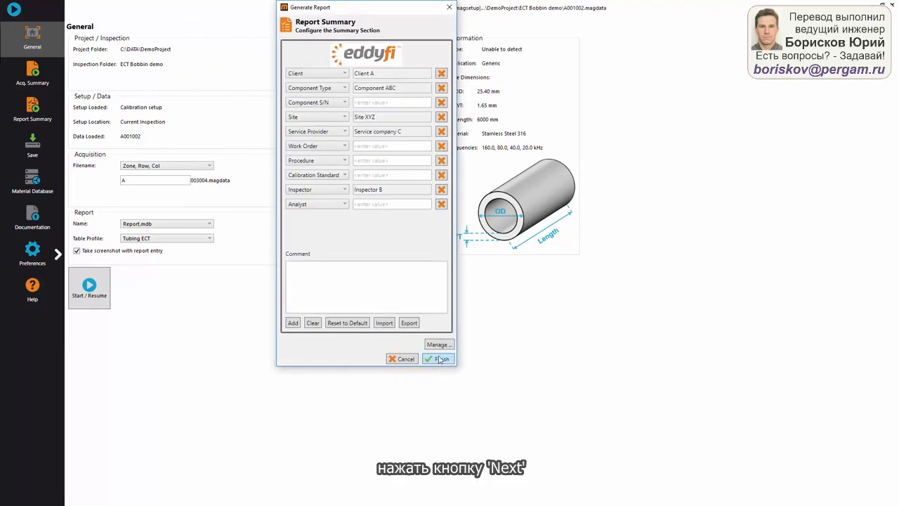
# Fill in component S/N 1234, the work order, procedure ASME and calibration standard CAL 123.
pyautogui.click(382, 104)
pyautogui.write('123')
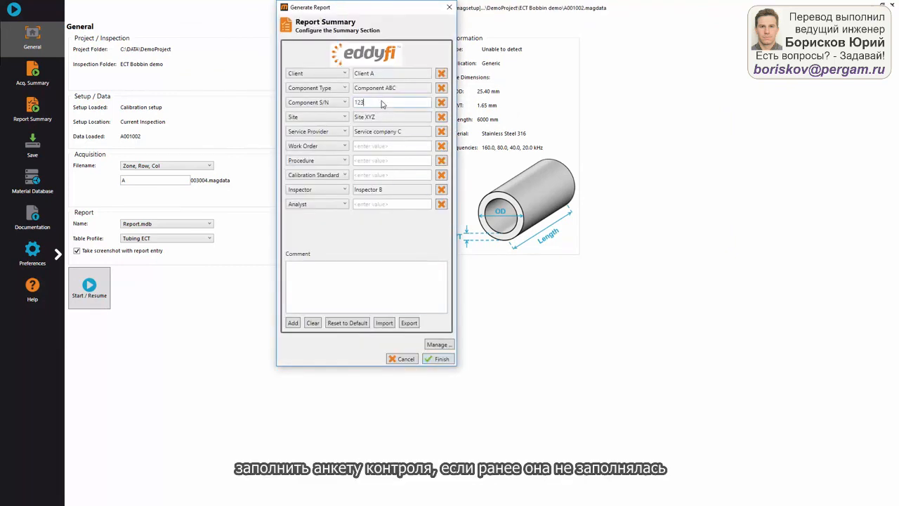
pyautogui.write('4')
pyautogui.click(385, 146)
pyautogui.click(384, 161)
pyautogui.click(381, 177)
pyautogui.write('CAL 123')
# Enter the analyst name and the comment 'Several major defects', then finish to generate the report.
pyautogui.click(374, 205)
pyautogui.write('Ana')
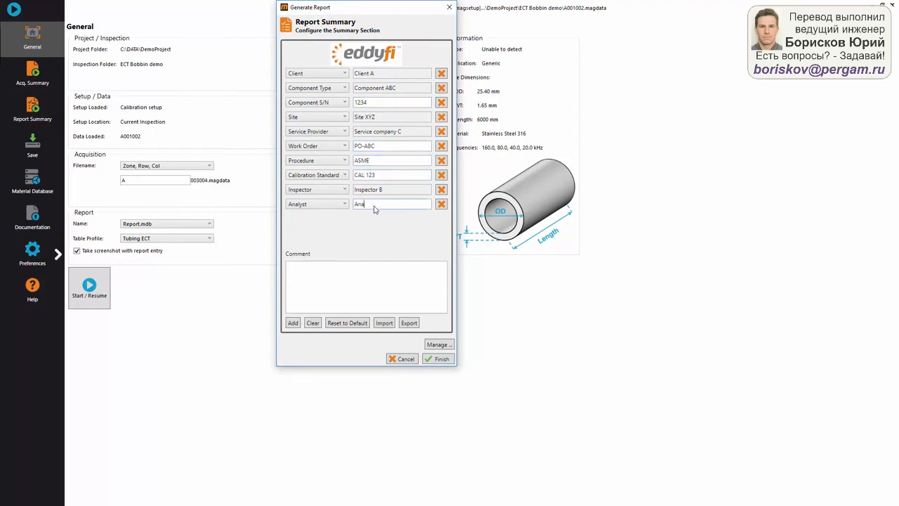
pyautogui.write('lysit C')
pyautogui.click(356, 271)
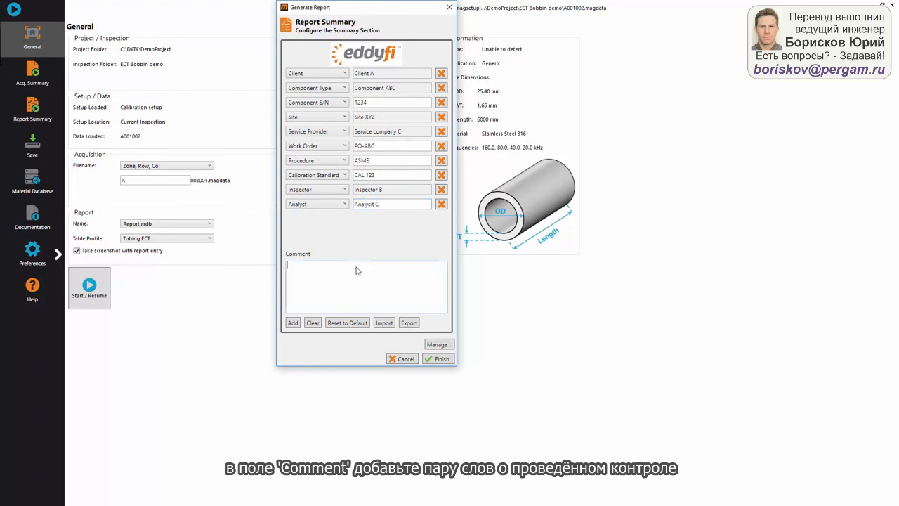
pyautogui.write('Several major defects')
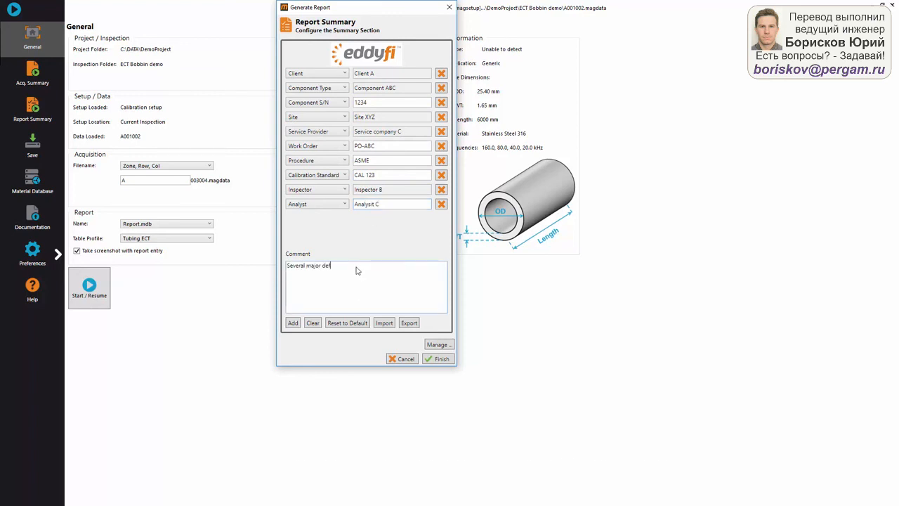
pyautogui.click(439, 359)
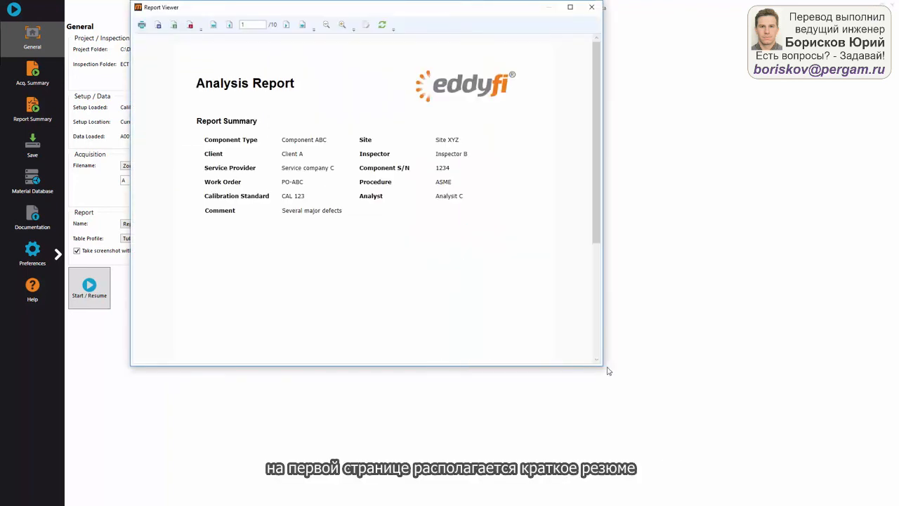
# Enlarge the report preview and page from Instrument Settings through the Defect Table to the Screen Capture Appendix.
pyautogui.moveTo(600, 369); pyautogui.dragTo(570, 479)
pyautogui.click(285, 25)
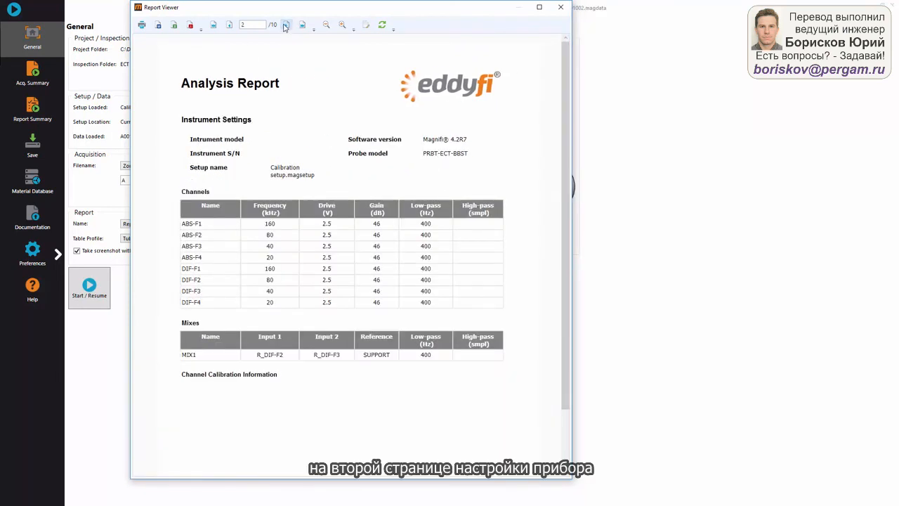
pyautogui.click(285, 25)
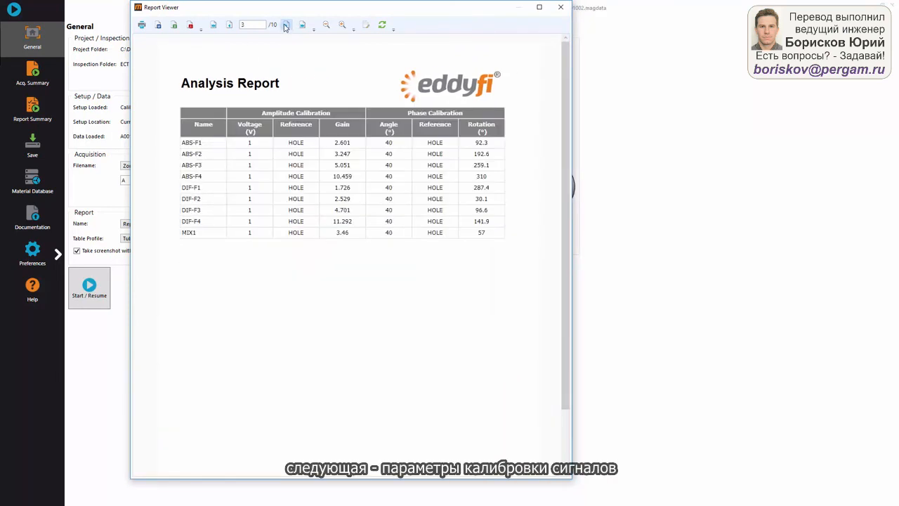
pyautogui.click(285, 25)
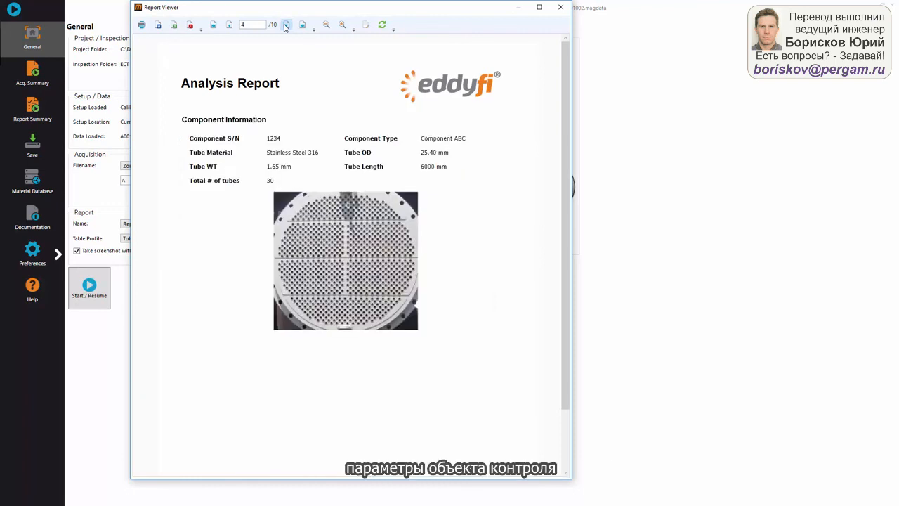
pyautogui.click(285, 25)
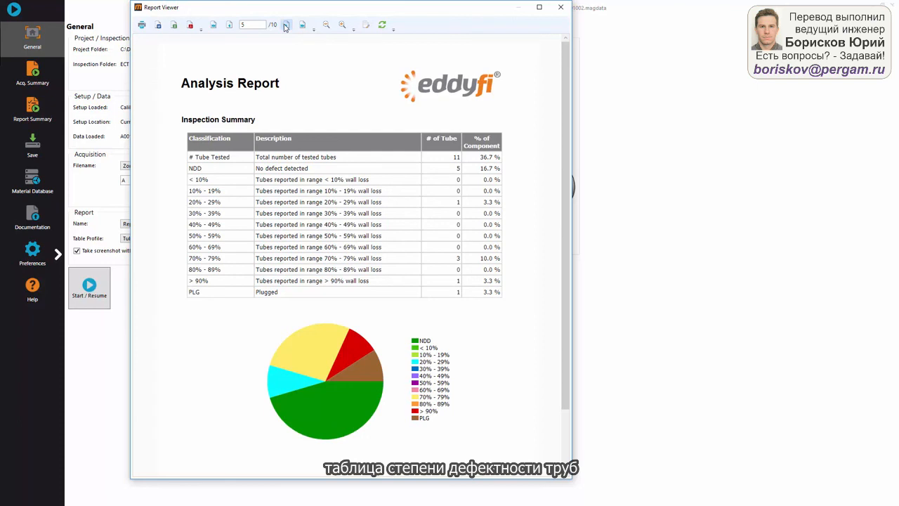
pyautogui.click(285, 25)
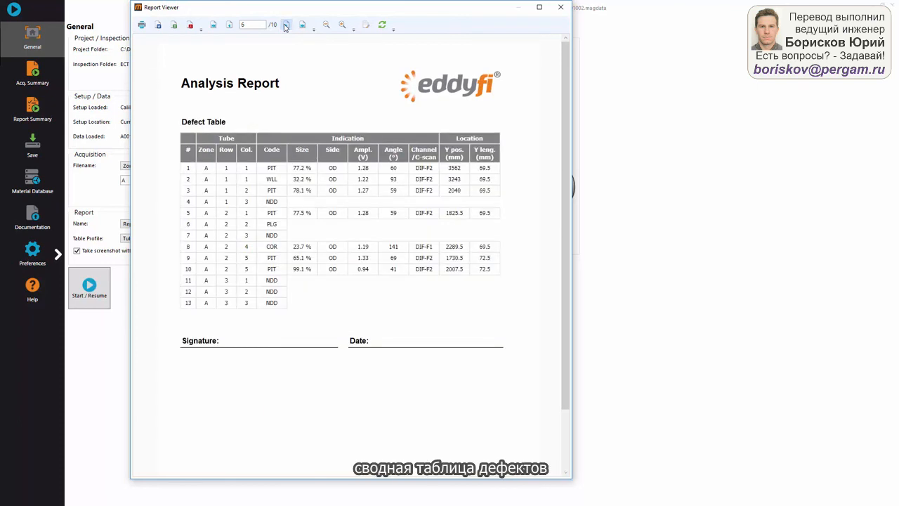
pyautogui.click(285, 25)
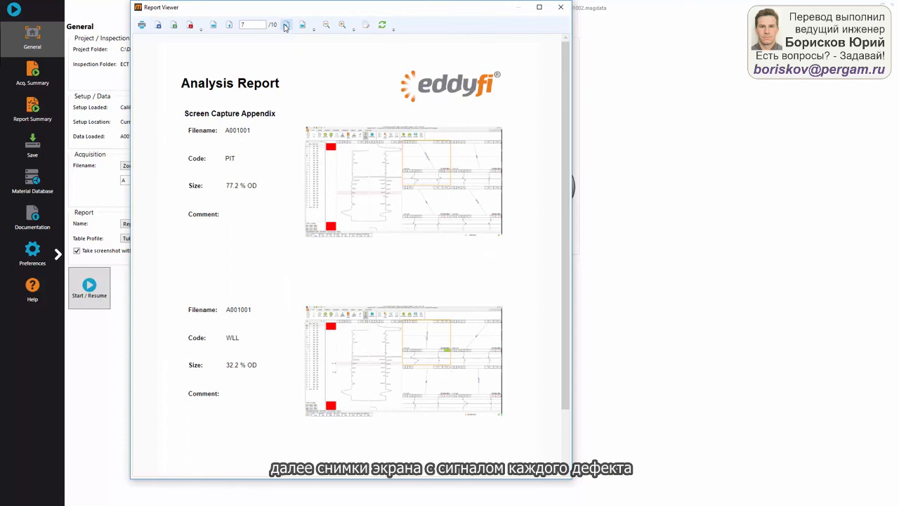
# Page through the remaining report pages 8–10, then close the Report Viewer.
pyautogui.click(285, 25)
pyautogui.click(285, 25)
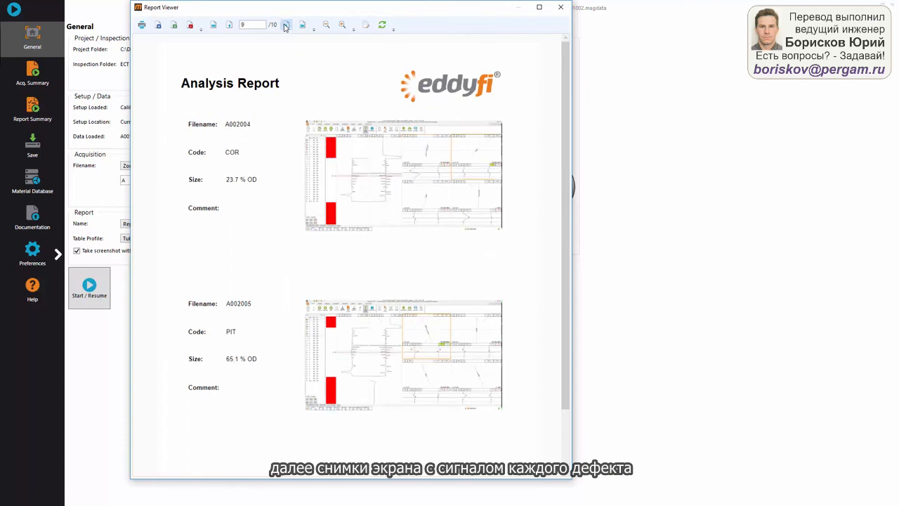
pyautogui.click(285, 25)
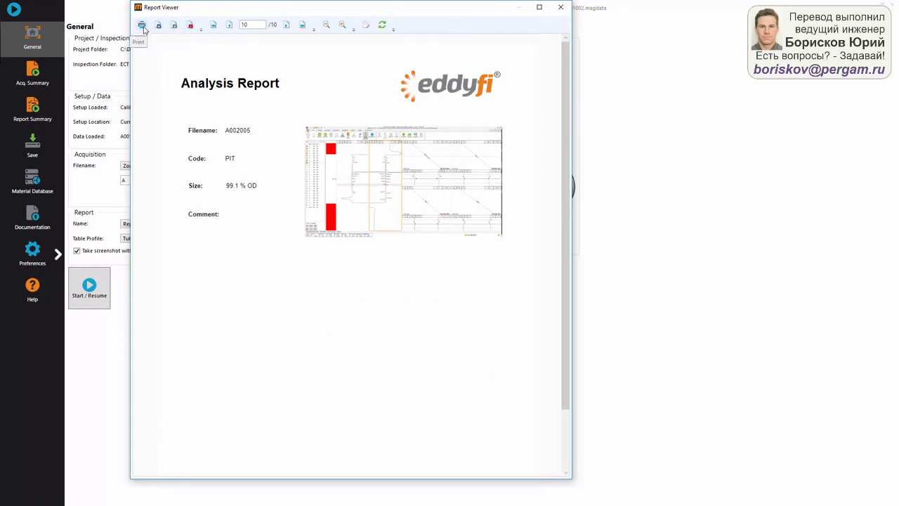
pyautogui.click(560, 7)
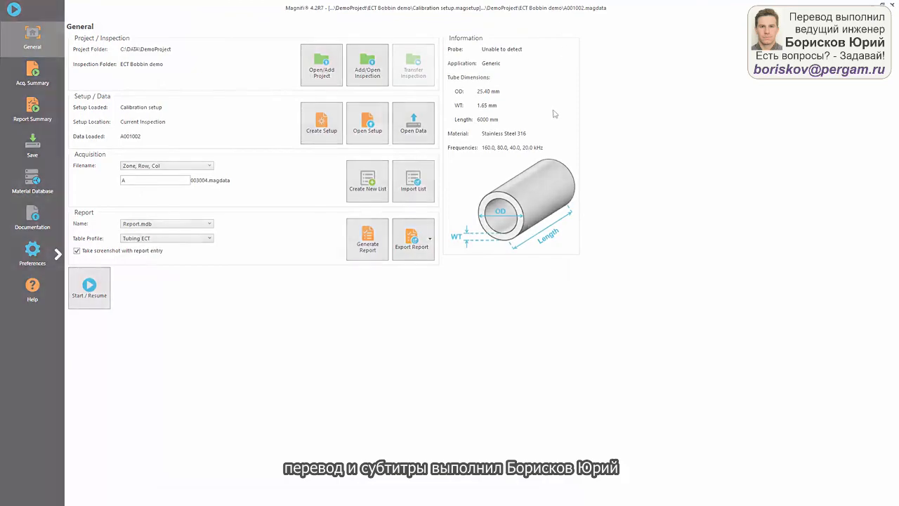